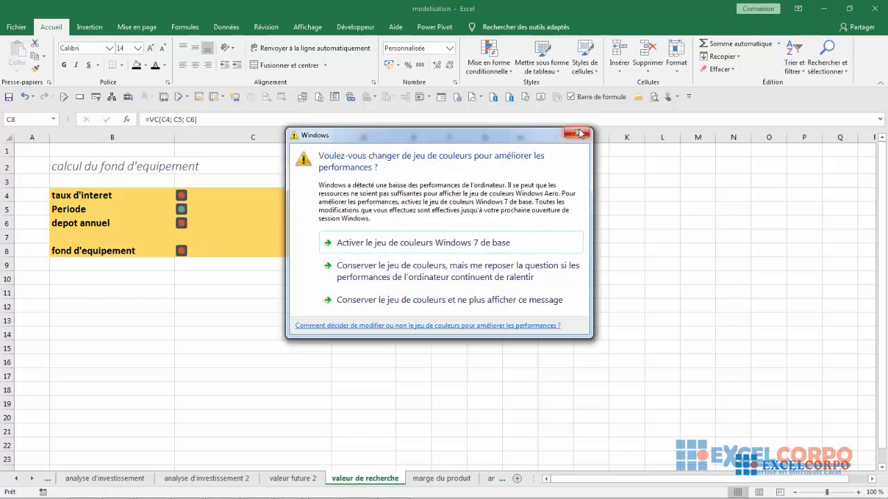
Dismiss the Windows colour scheme prompts and examine the interest rate, period, annual deposit and equipment fund cells
click(580, 134)
click(578, 137)
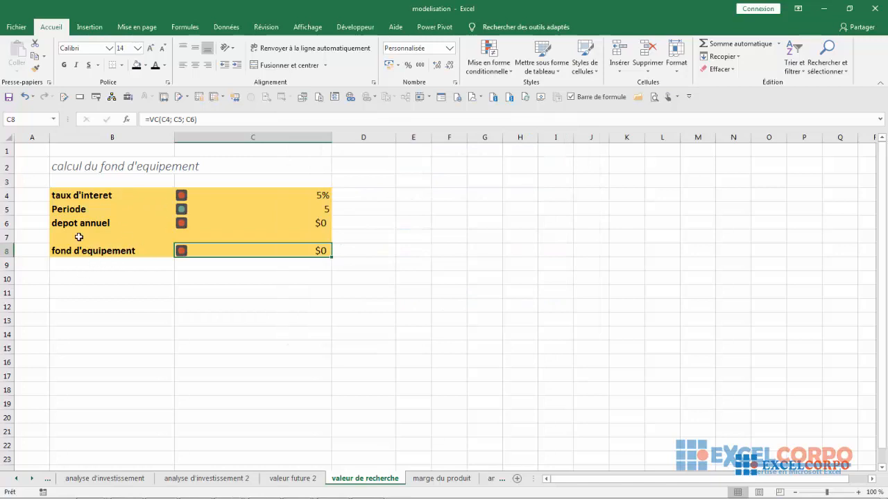
click(320, 223)
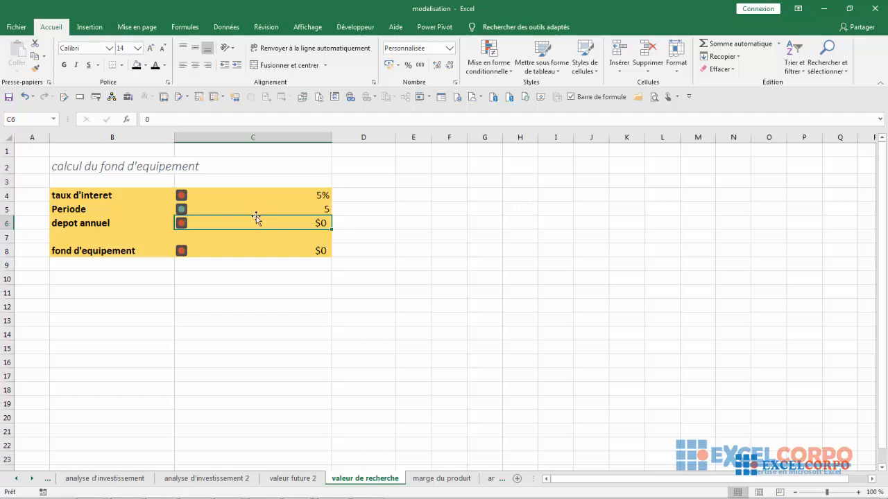
click(261, 251)
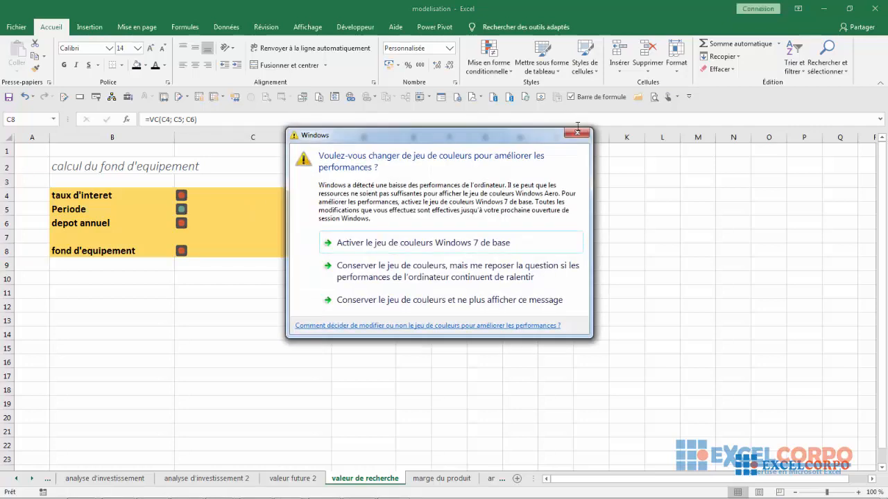
click(579, 134)
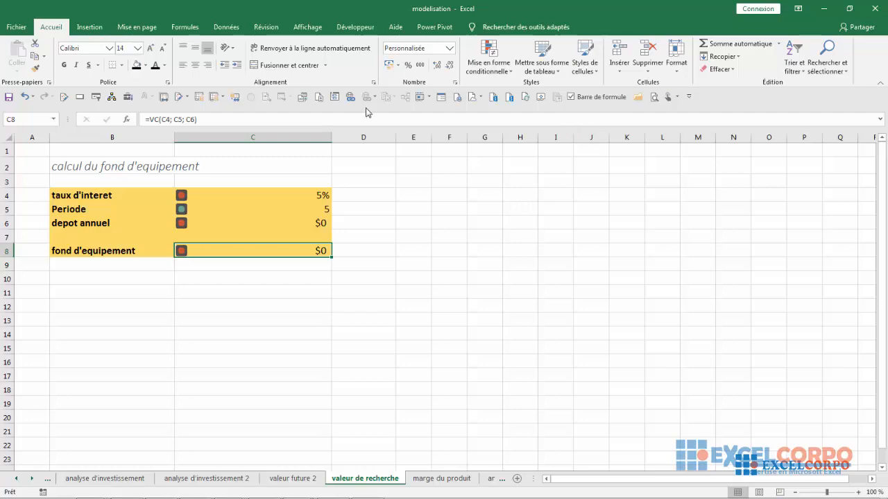
click(280, 197)
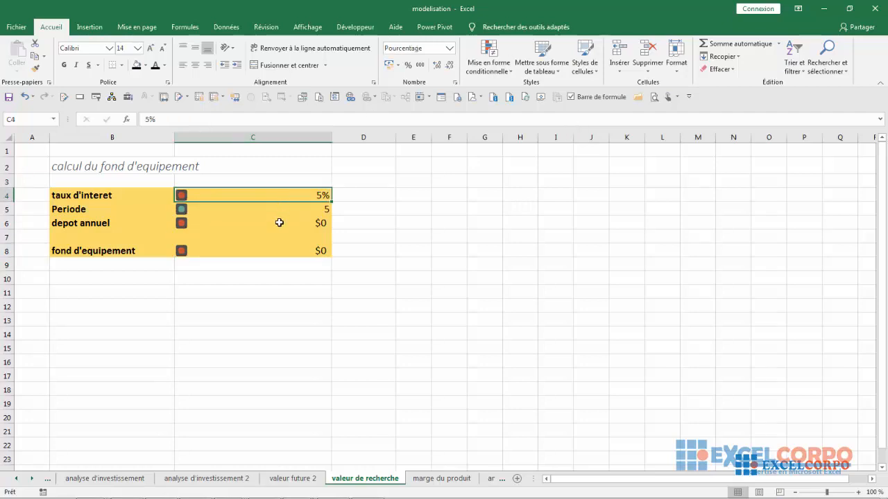
click(279, 223)
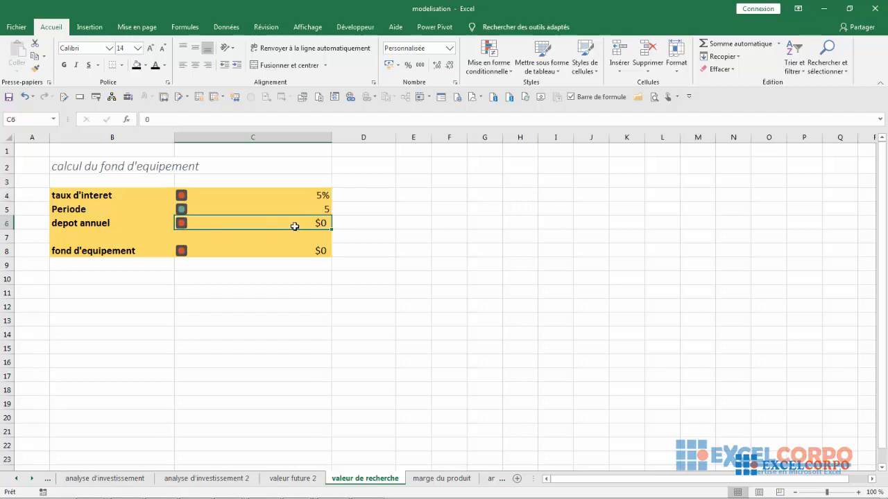
click(293, 209)
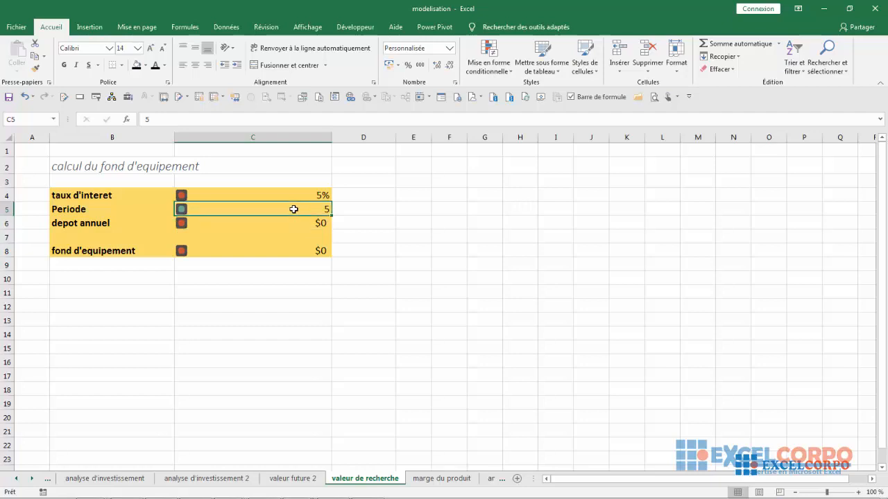
click(292, 196)
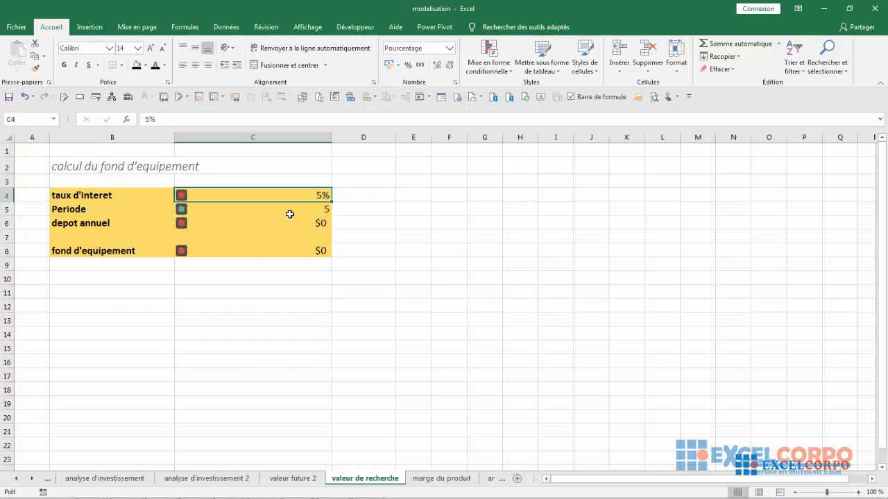
Open Goal Seek for the equipment fund cell C8 and move its dialog clear of the table
click(274, 252)
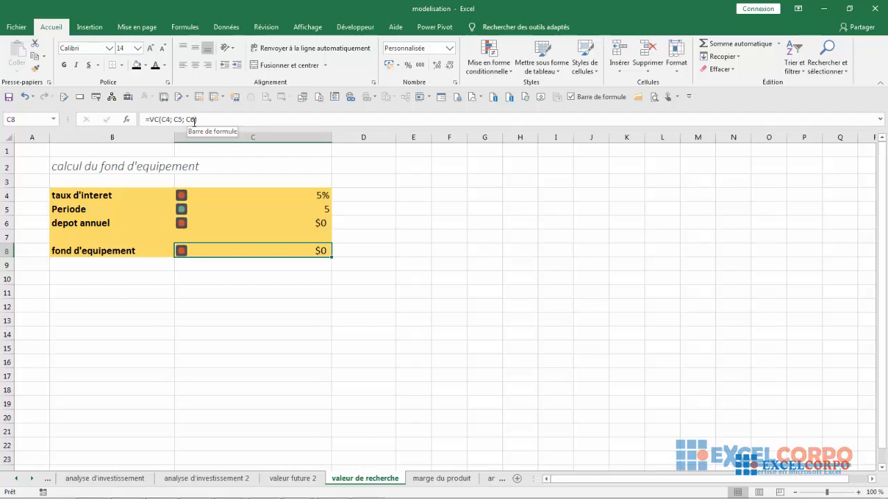
click(229, 27)
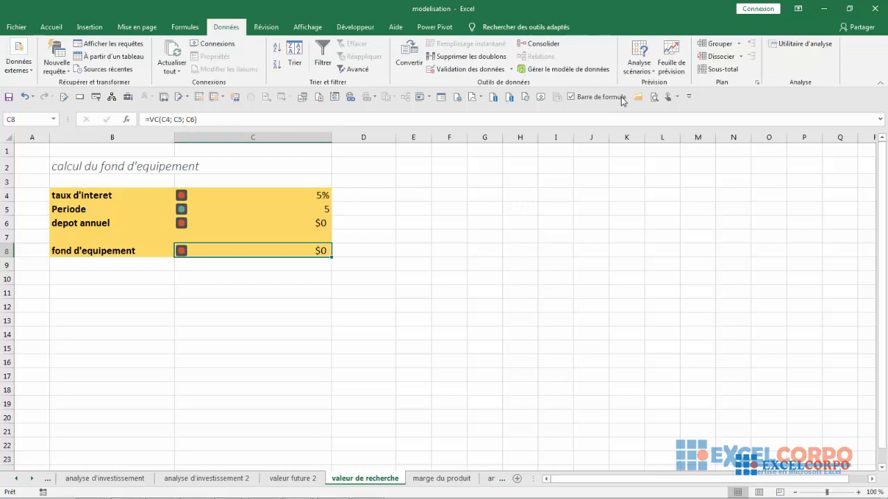
click(649, 72)
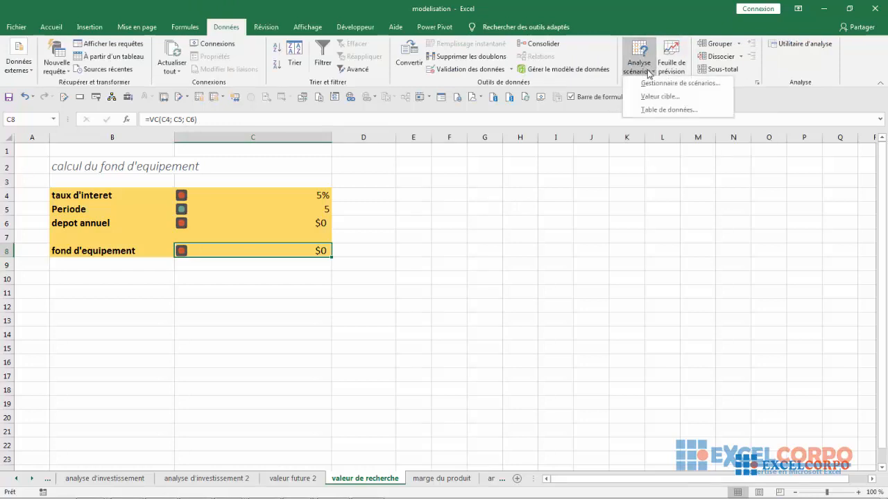
click(654, 96)
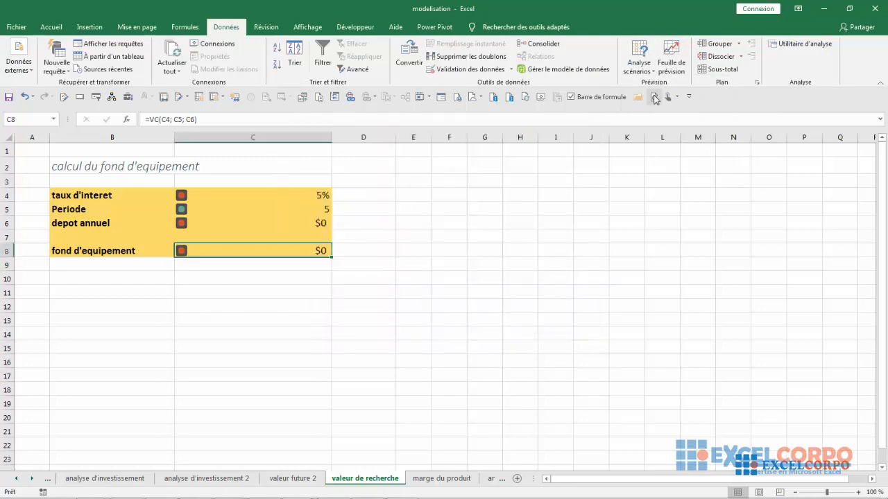
click(636, 70)
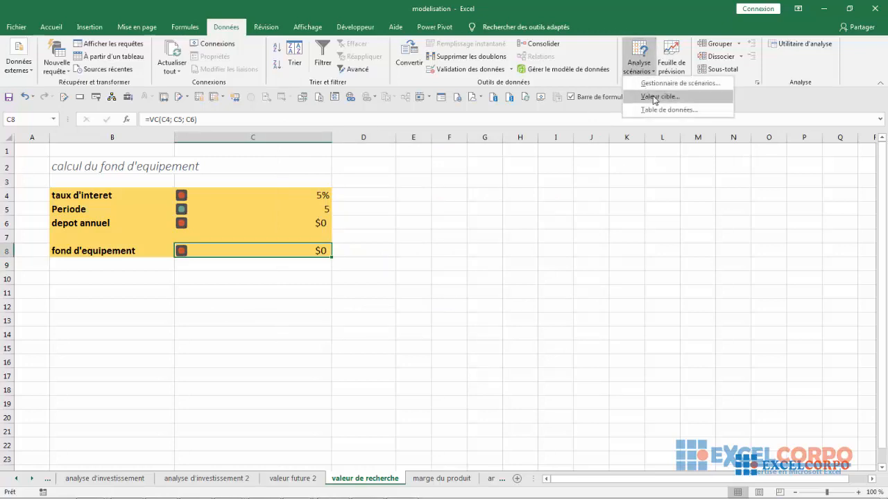
click(654, 97)
drag(458, 184, 374, 187)
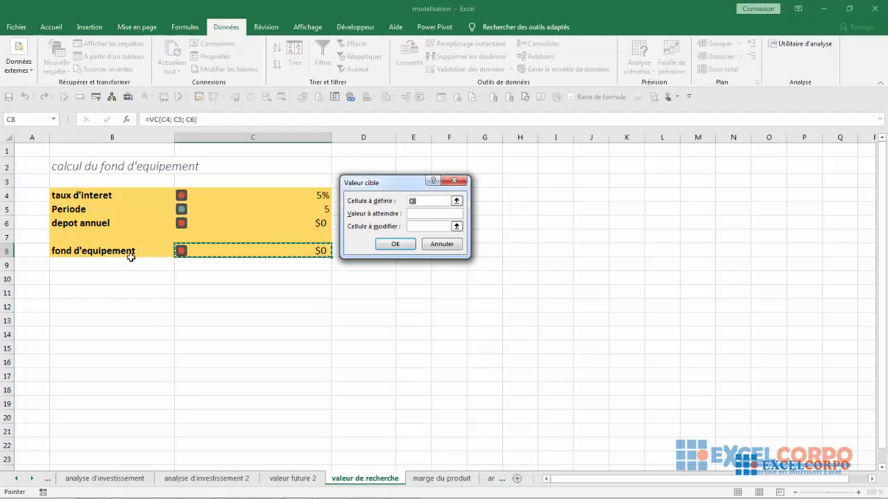
Run the goal seek to reach 50000 by changing the annual deposit in C6, accept the solution and inspect C6
click(412, 215)
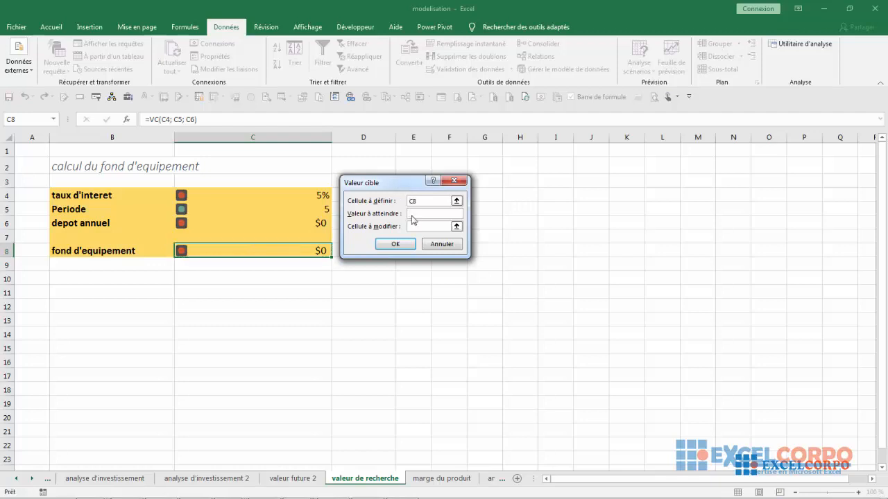
text(50000)
click(412, 226)
click(280, 221)
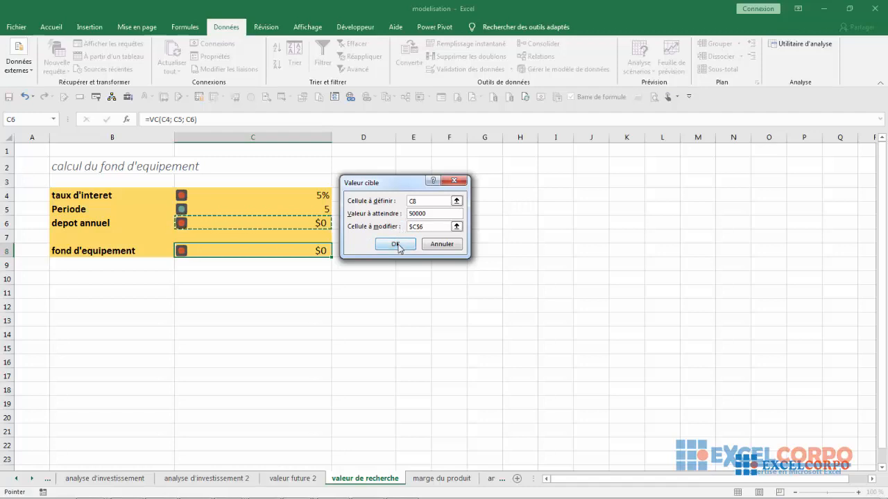
click(396, 245)
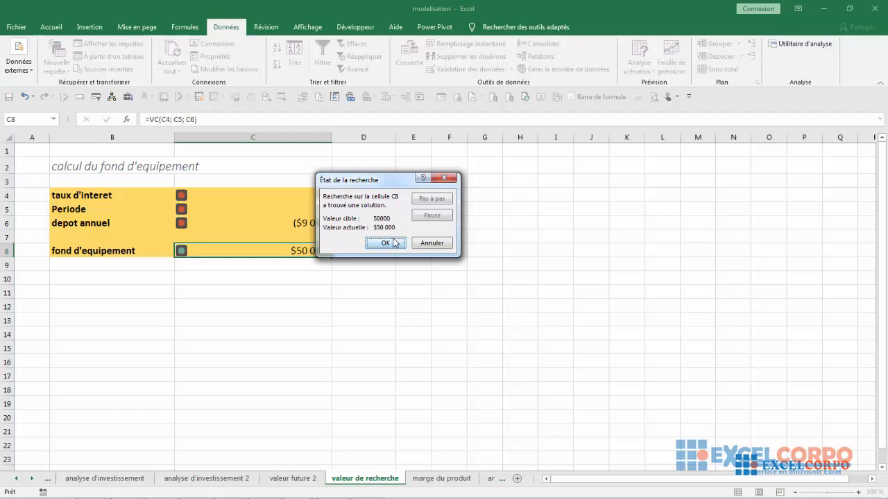
click(395, 242)
click(318, 222)
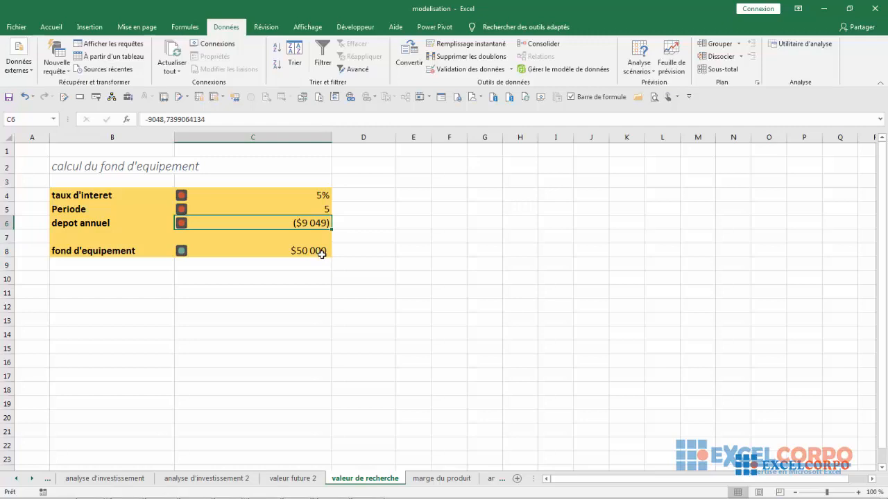
Undo the goal seek result and reopen Goal Seek for cell C8
click(571, 134)
click(25, 98)
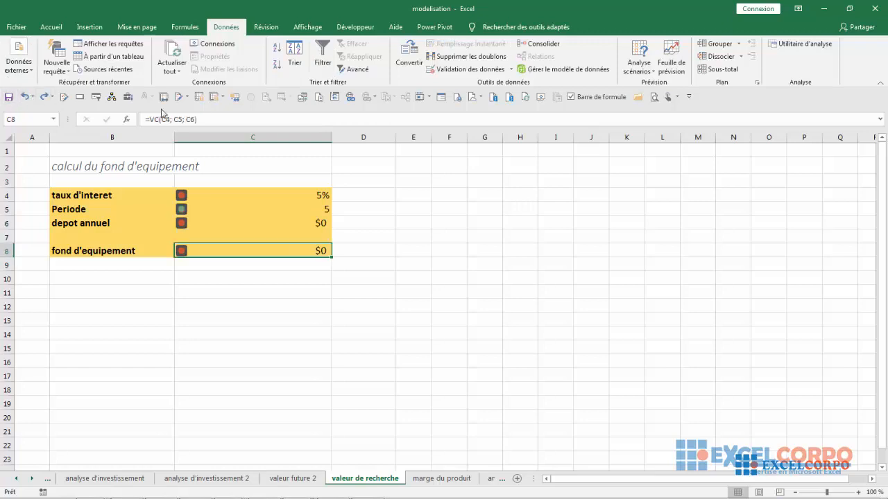
click(636, 72)
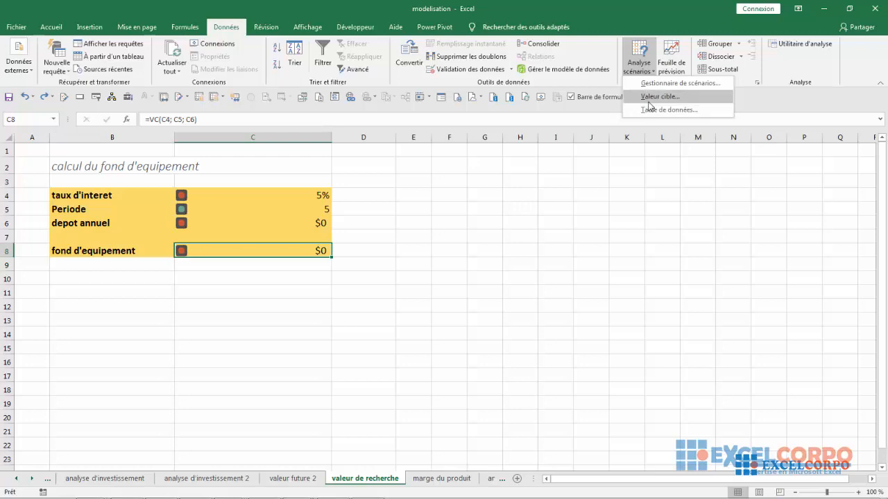
click(652, 96)
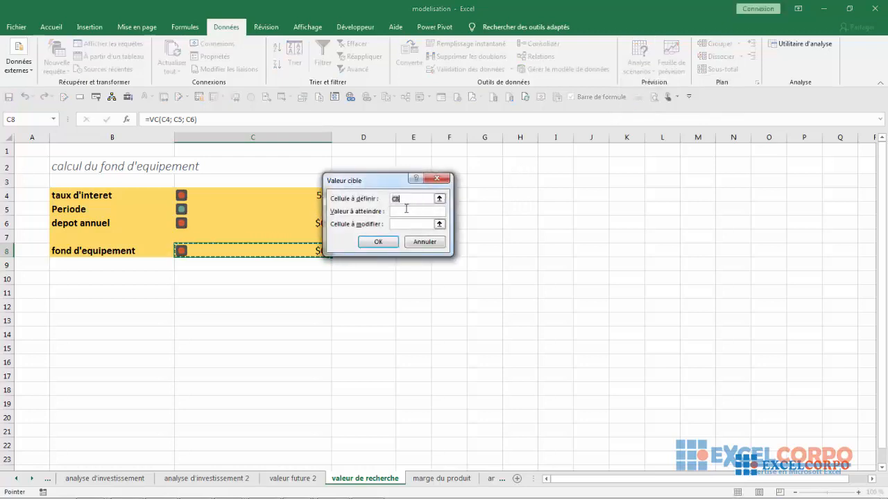
Seek a value of 50000 in C8 by changing cell C6, and accept the solution
click(406, 212)
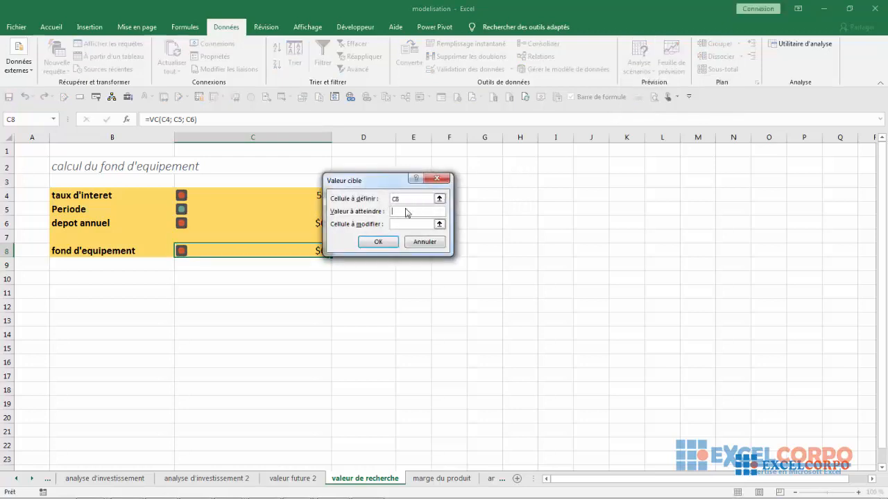
text(50000)
click(404, 224)
click(219, 208)
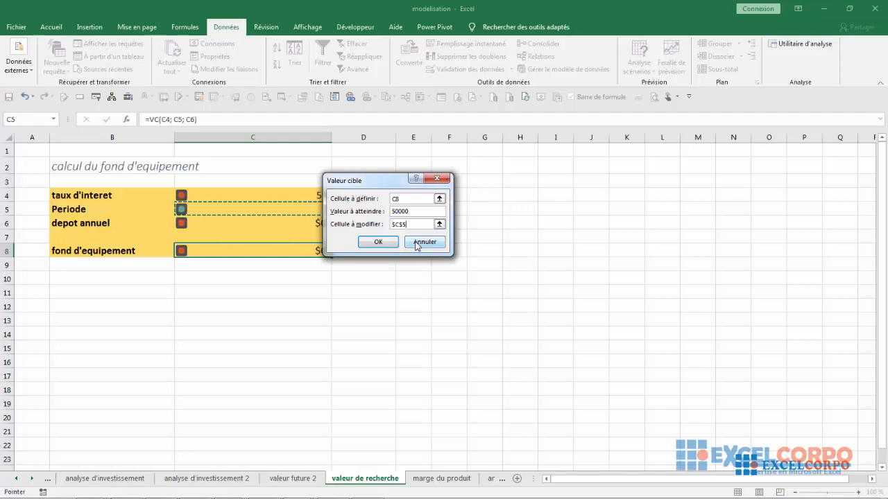
click(297, 221)
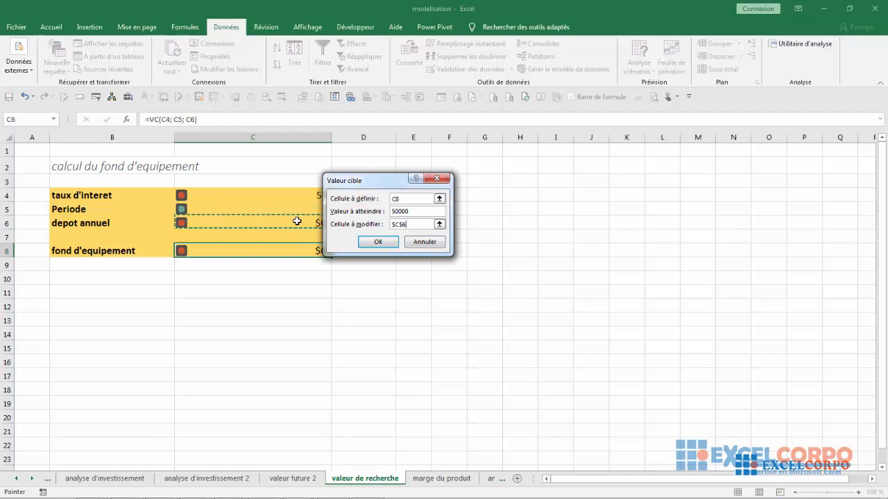
click(392, 244)
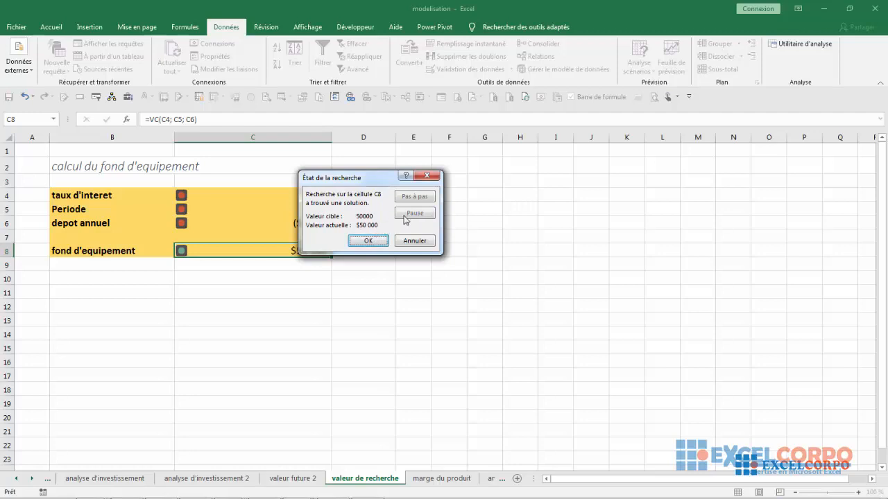
click(379, 245)
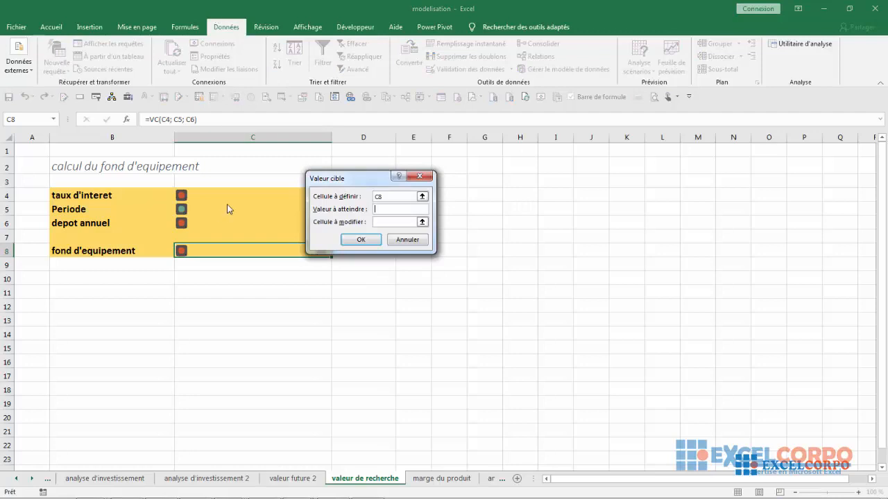
Run Goal Seek again on C8 with target 50000 by changing the annual deposit, and dismiss the Windows prompt
text(50000)
click(382, 222)
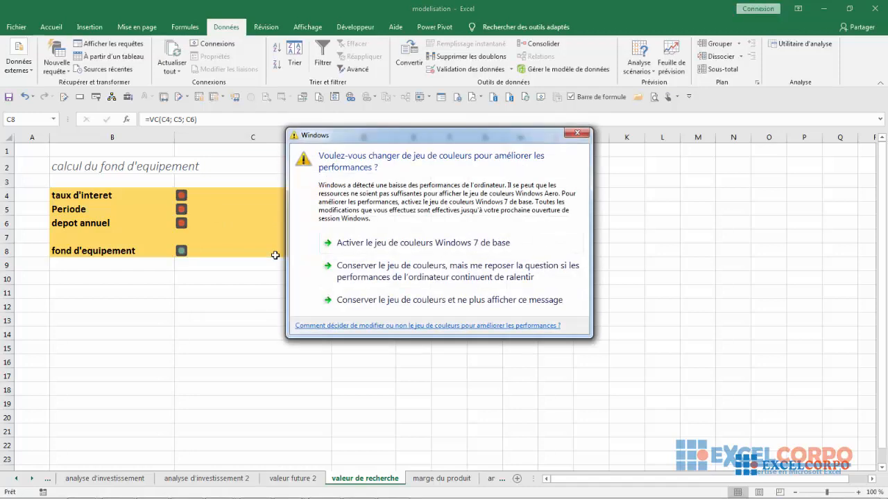
click(577, 133)
Switch to the "marge du produit" sheet and widen column B to fit its labels
click(441, 479)
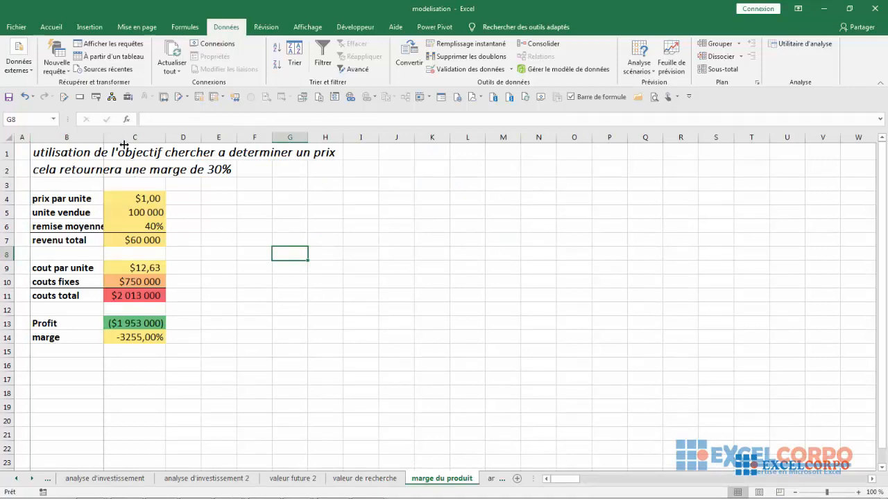
drag(103, 141, 124, 141)
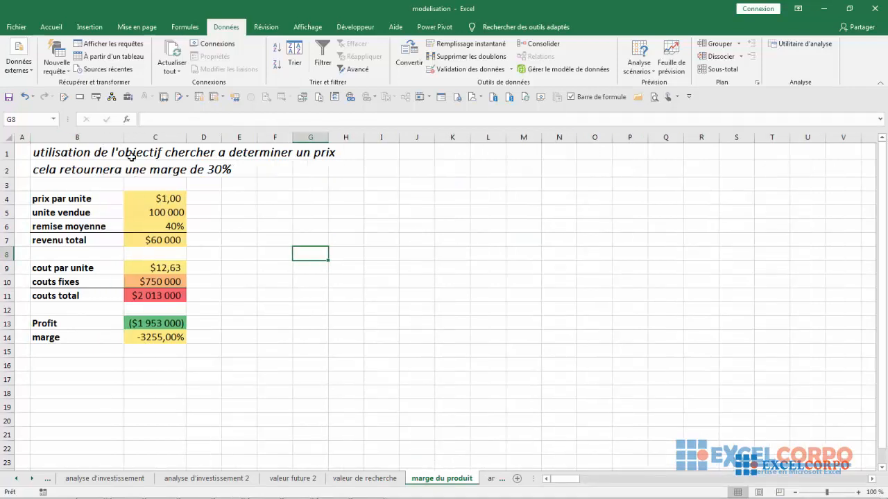
Examine the total revenue formula in C7, its input labels and the total cost formula in C11, dismissing the Windows prompt
click(161, 239)
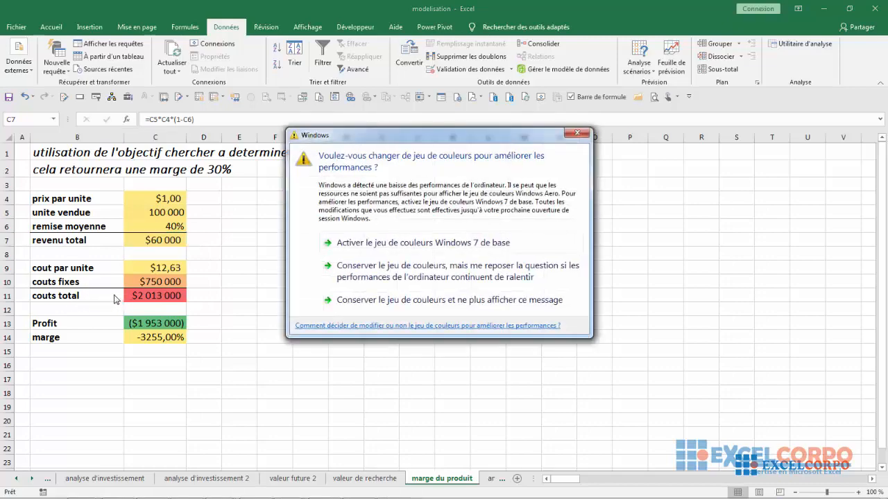
click(575, 134)
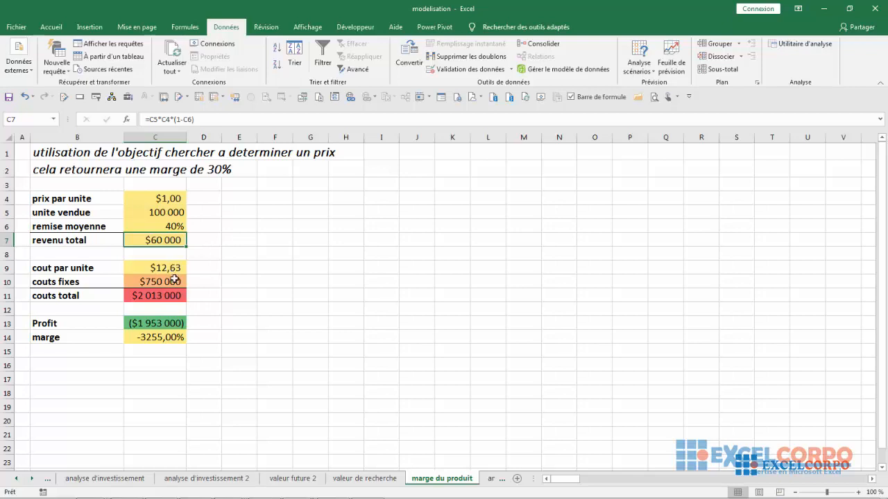
click(230, 247)
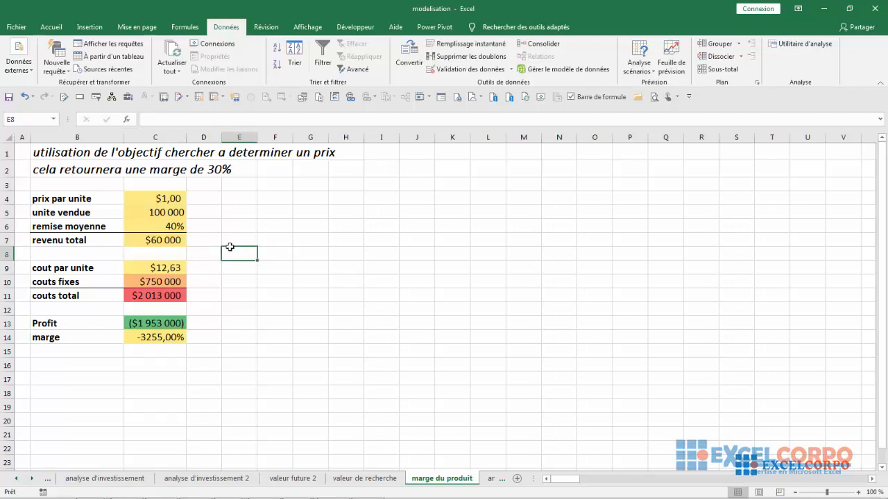
click(53, 217)
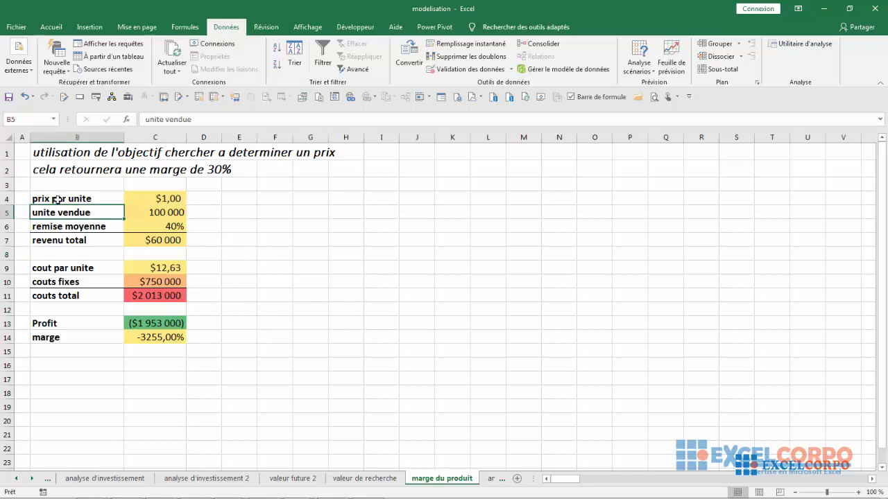
click(57, 199)
click(72, 242)
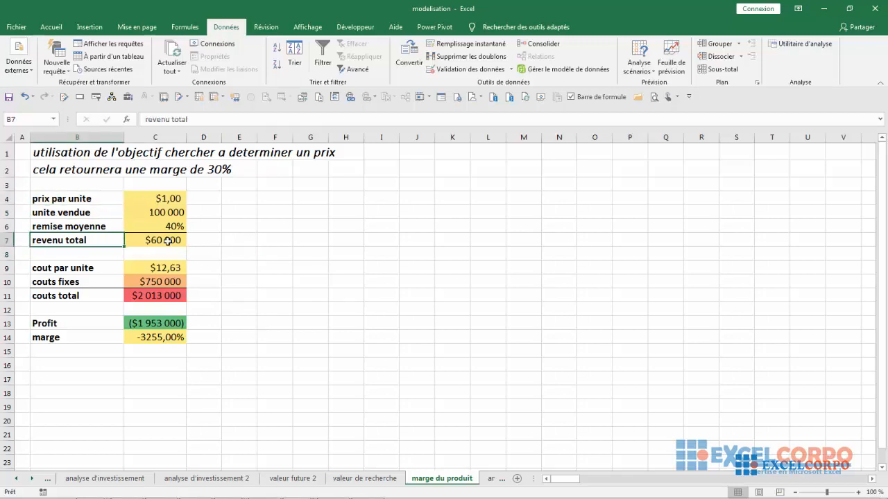
click(139, 299)
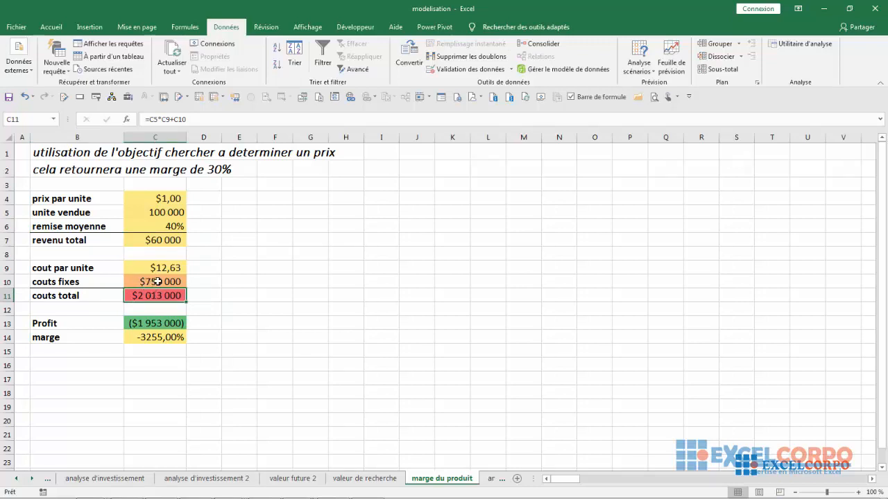
Start a Goal Seek with the margin cell C14 as the cell to set, dismissing the Windows prompt
click(281, 216)
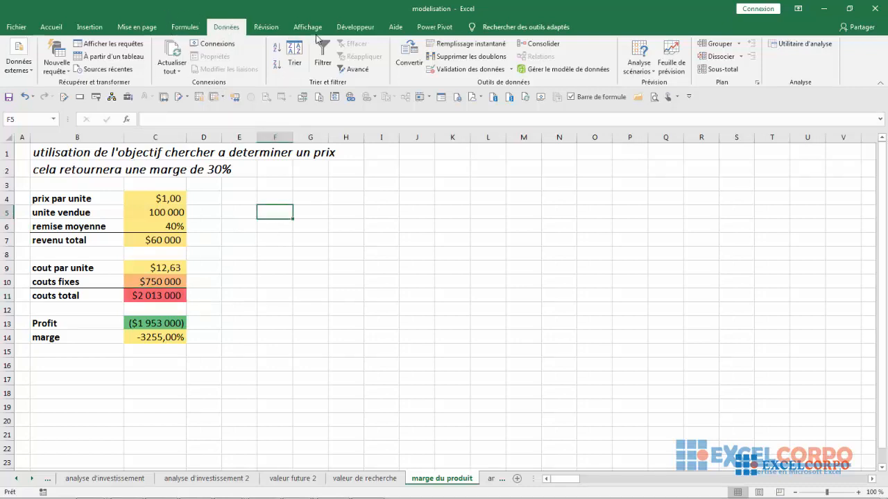
click(648, 73)
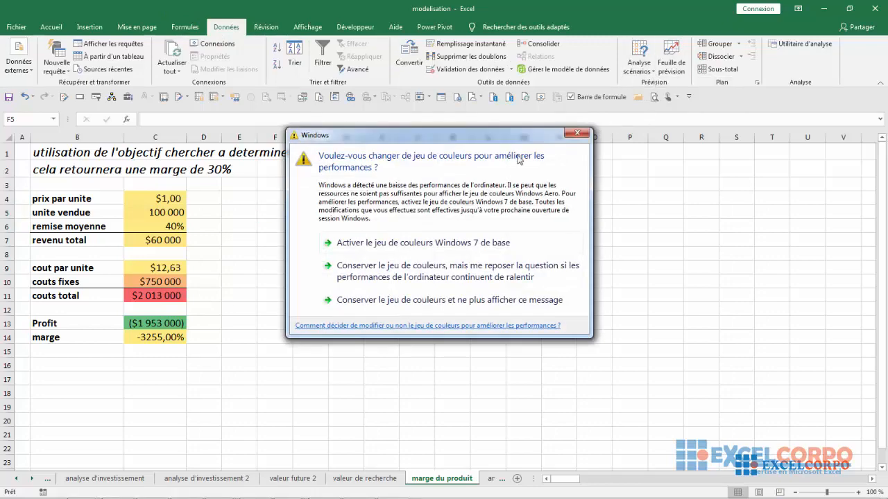
click(578, 134)
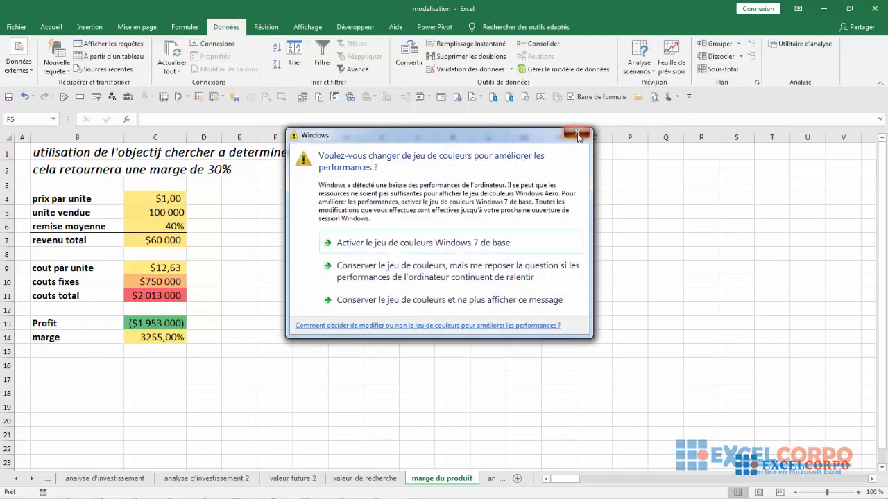
click(639, 67)
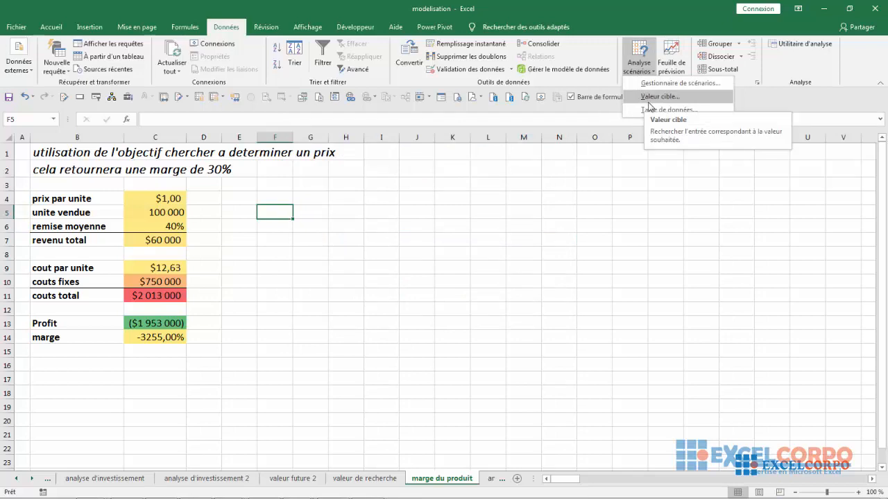
click(648, 102)
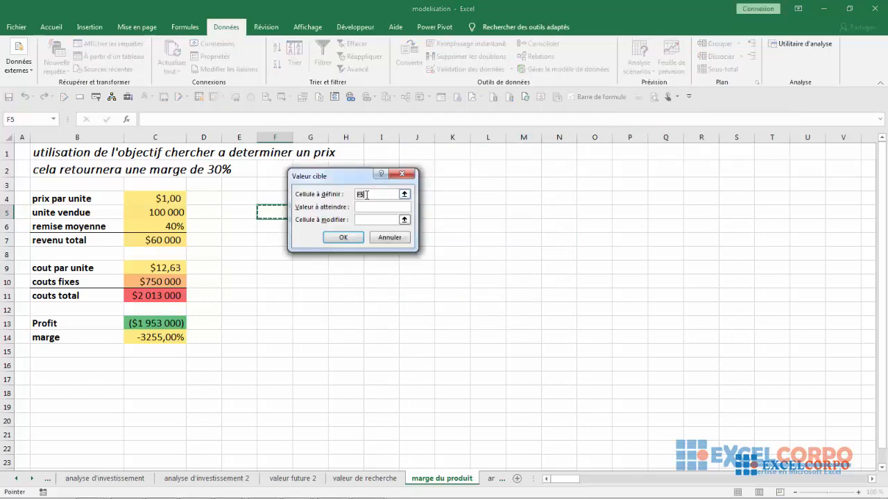
key(BackSpace)
click(143, 338)
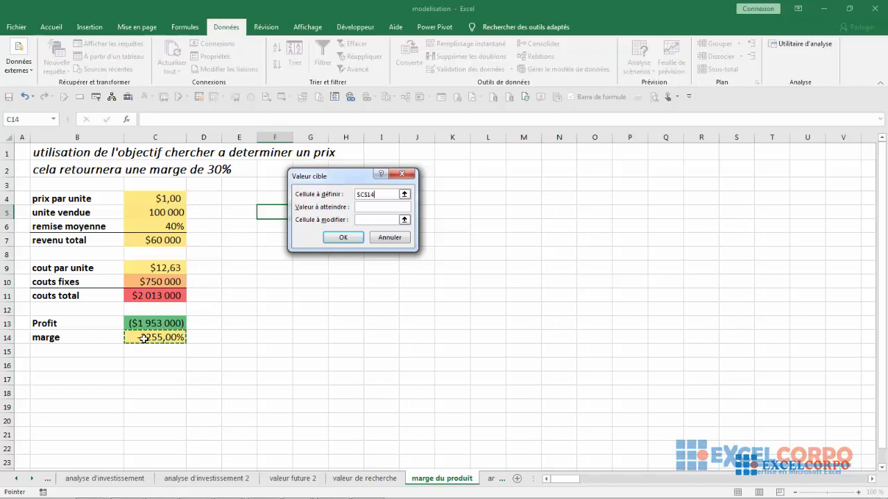
Seek a value of 0,3 by changing the unit price in C4, dismiss the Windows prompt and accept the solution
click(364, 208)
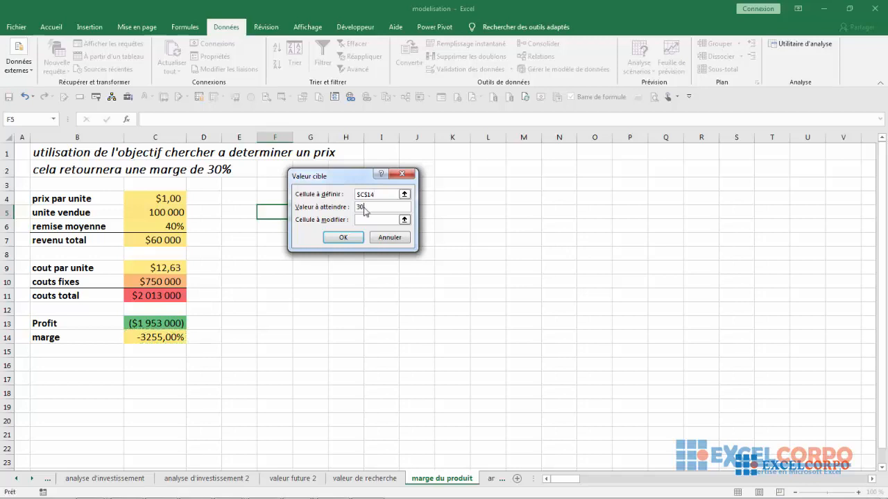
text(0,3)
click(147, 200)
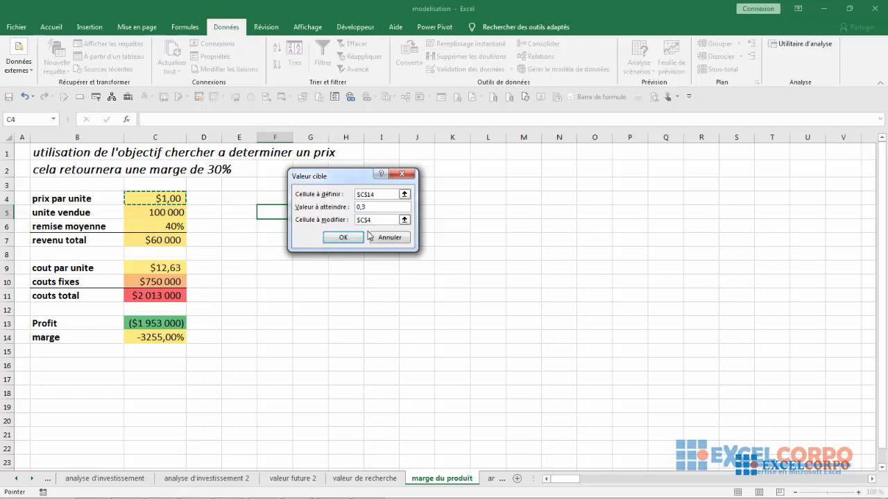
click(349, 239)
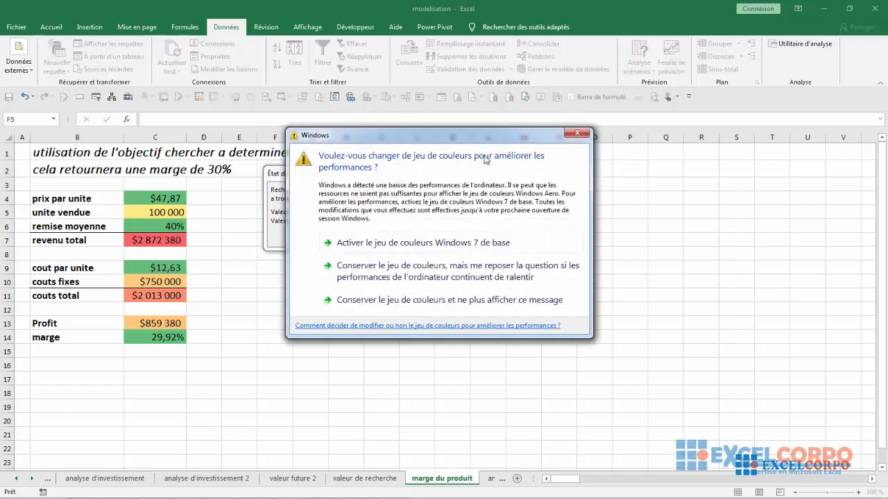
click(576, 133)
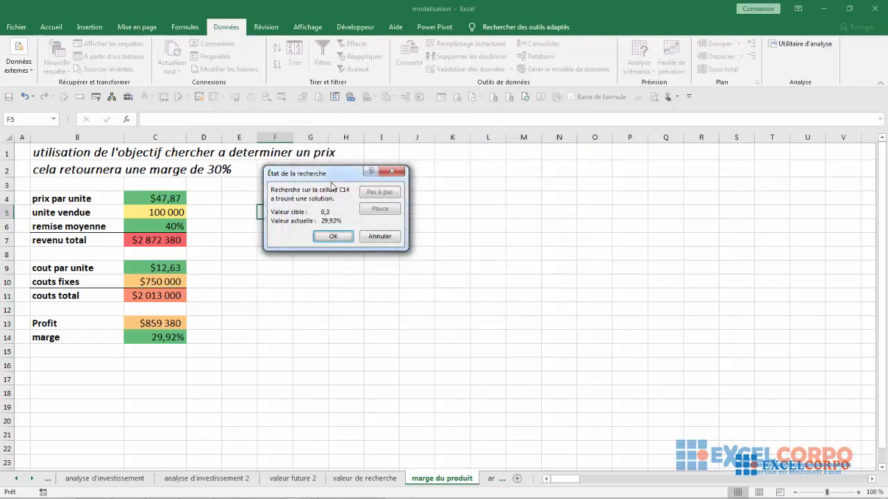
drag(319, 178, 444, 176)
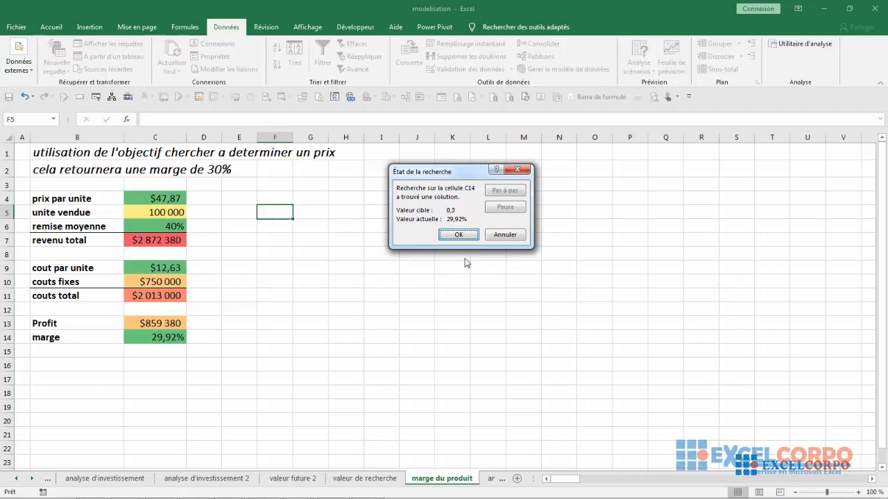
click(467, 237)
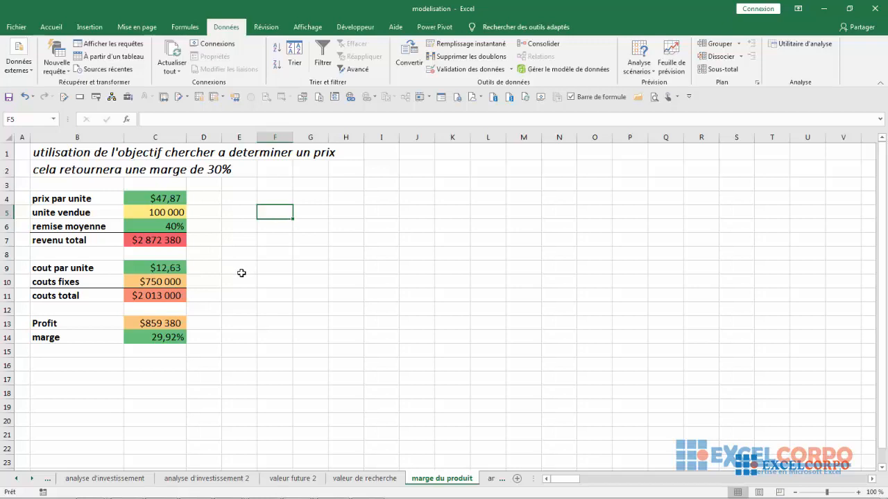
click(258, 316)
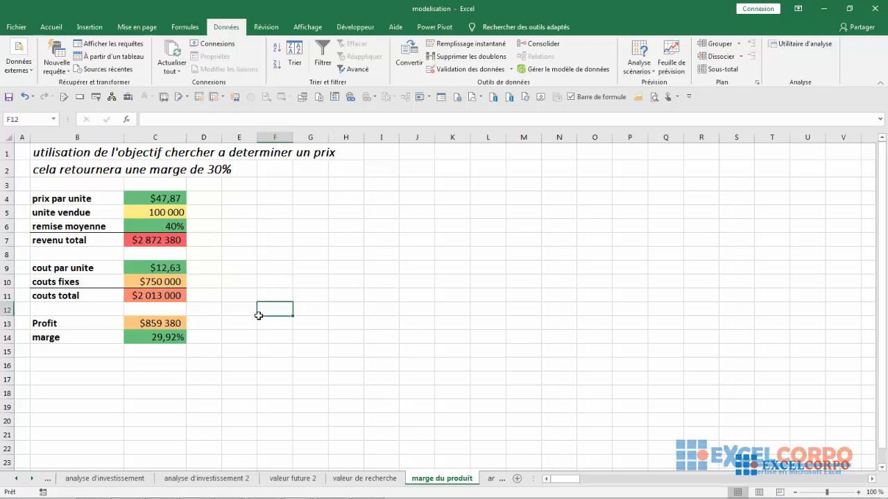
click(285, 268)
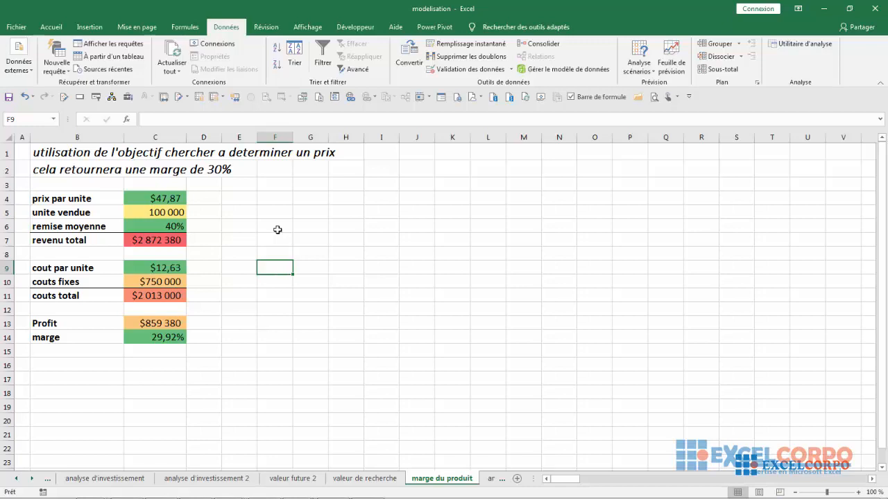
click(283, 221)
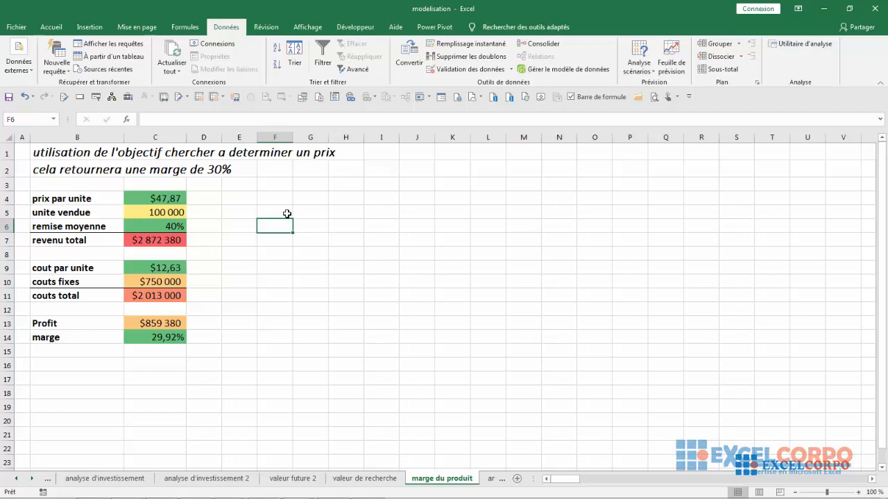
Examine the maximum iterations and maximum change settings in the formula calculation options, dismissing the Windows prompt
click(16, 28)
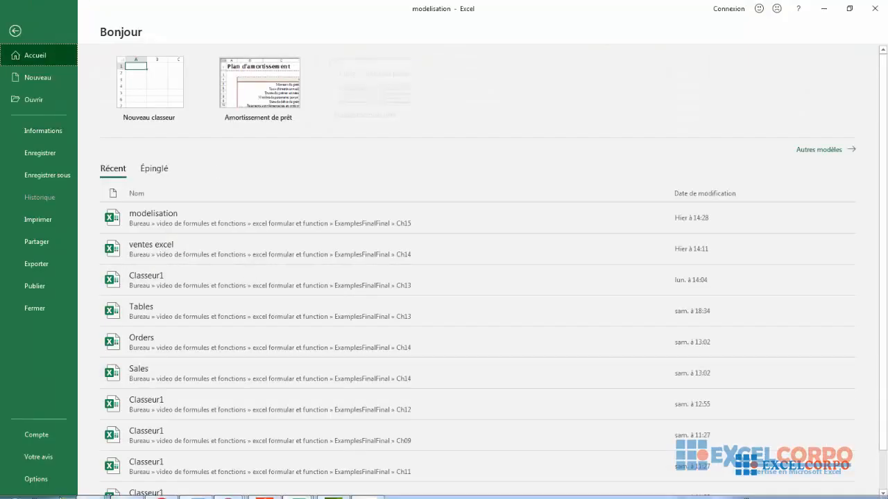
click(31, 478)
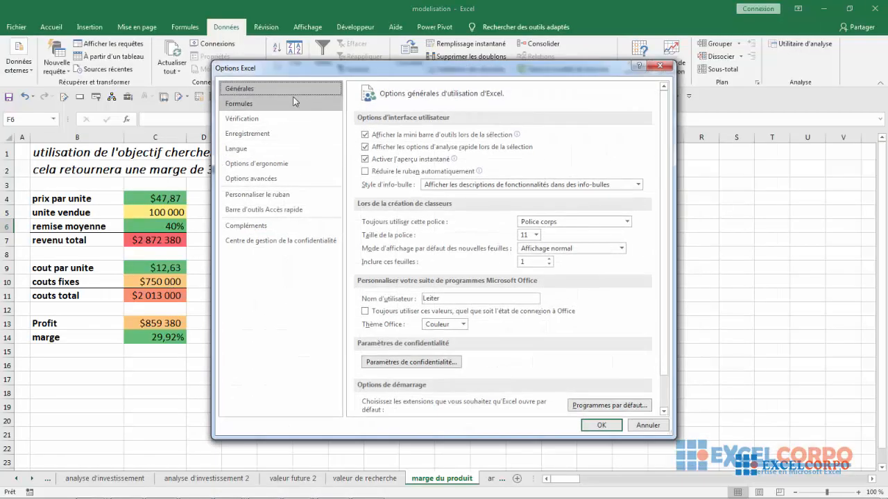
click(271, 98)
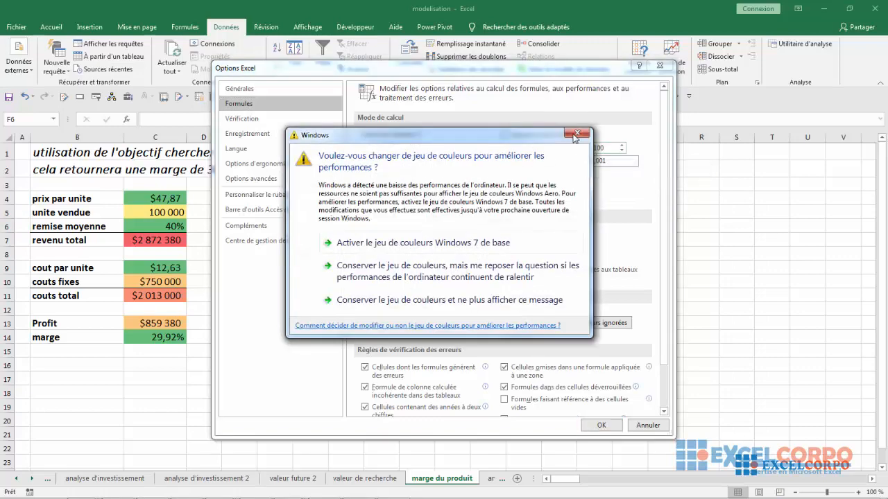
click(576, 135)
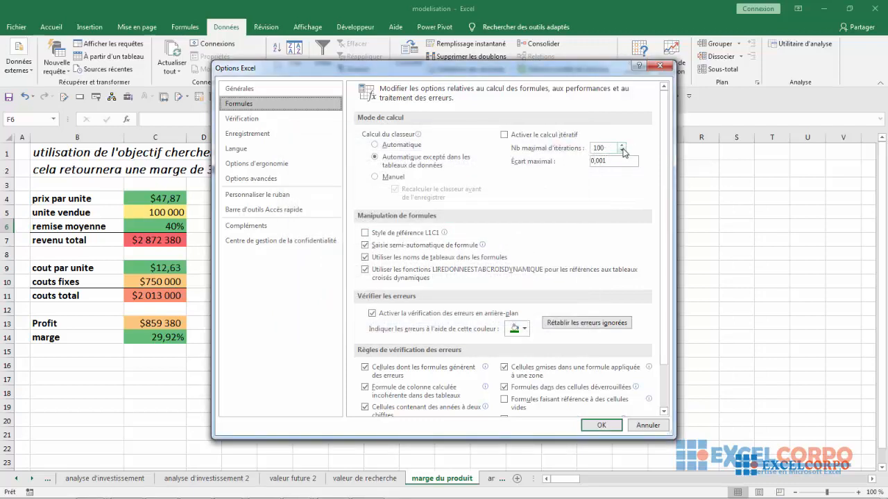
click(622, 151)
click(622, 145)
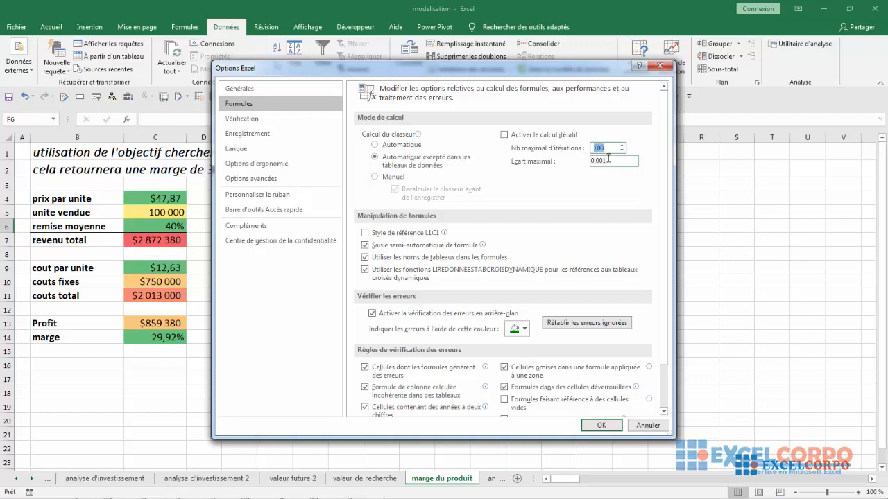
click(608, 160)
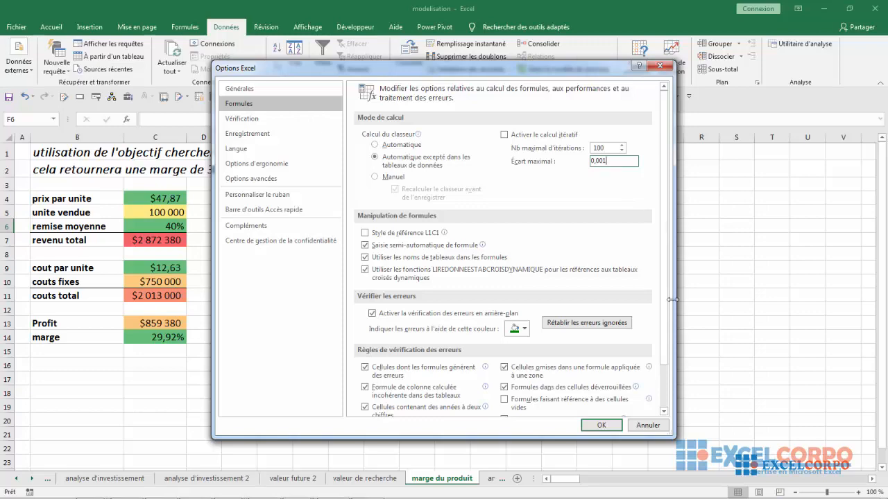
click(601, 426)
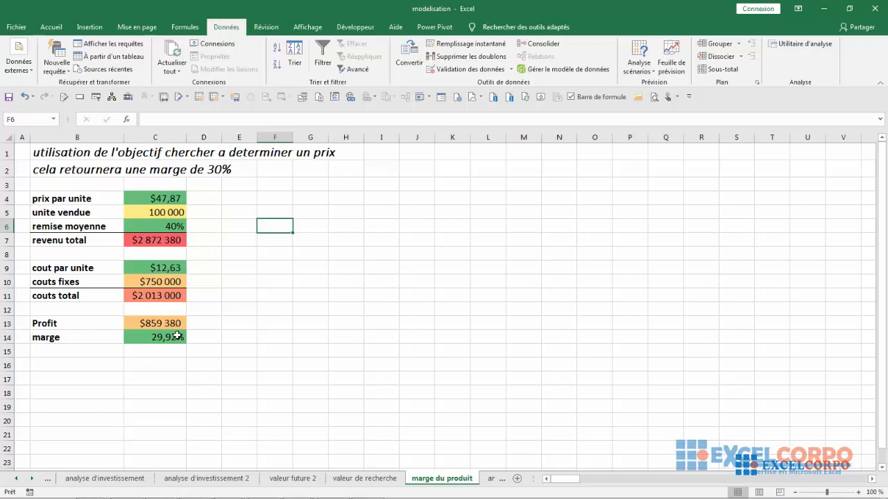
Review the iteration limit and maximum change in the formula options once more and close the options
click(16, 27)
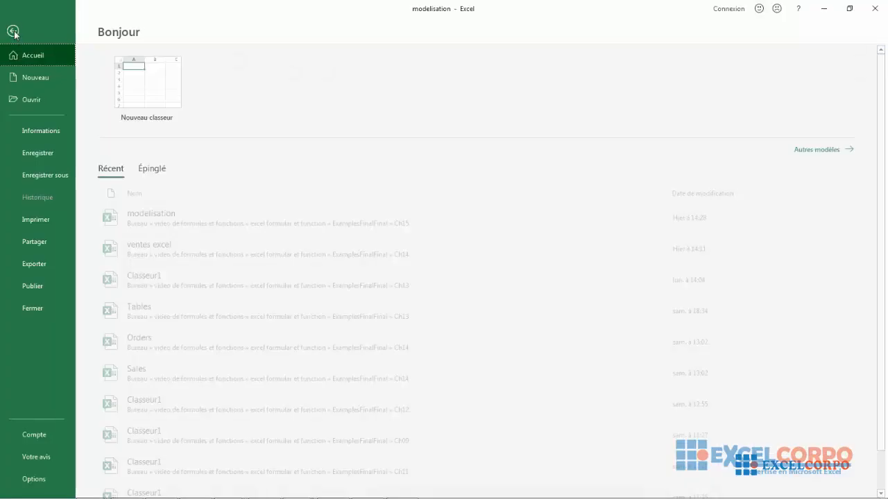
click(34, 478)
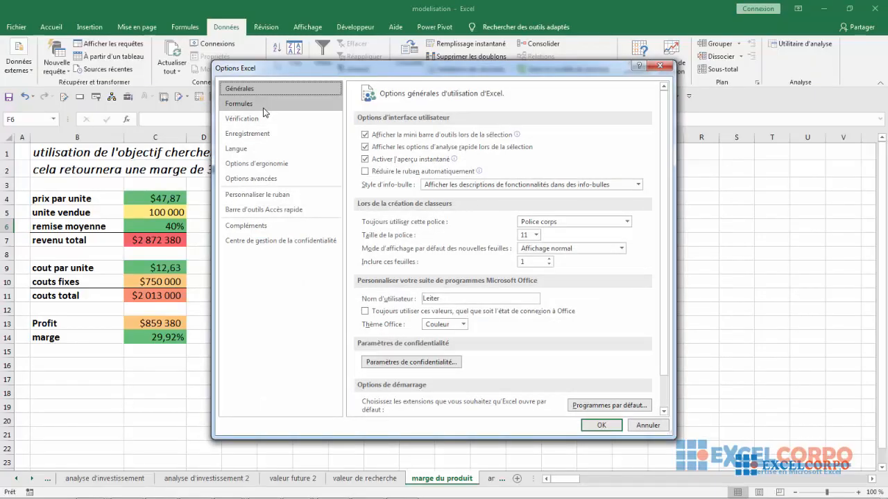
click(269, 103)
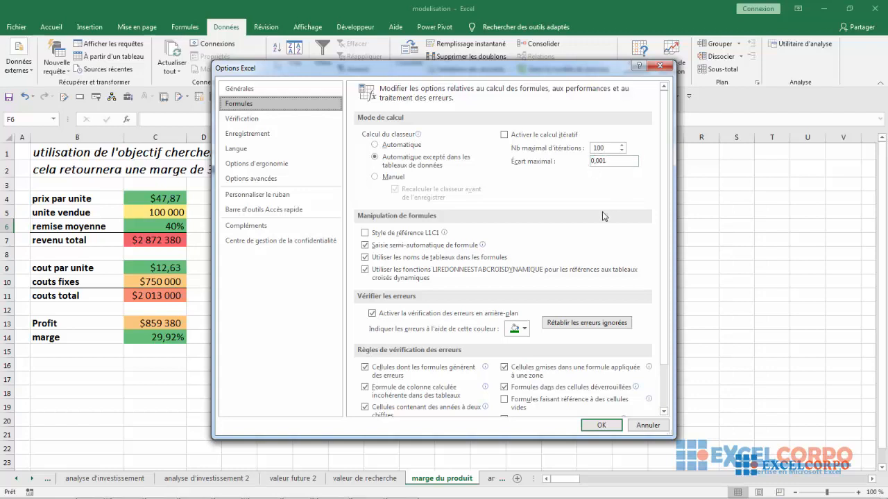
click(601, 424)
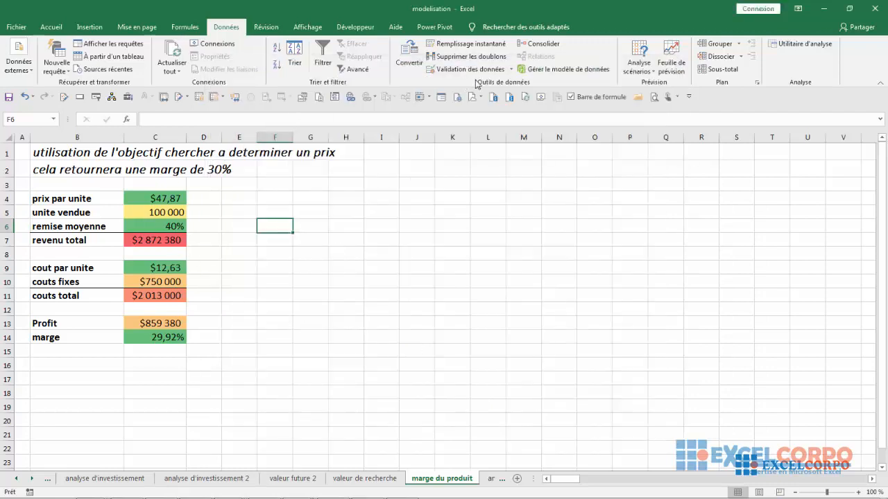
click(647, 63)
click(666, 95)
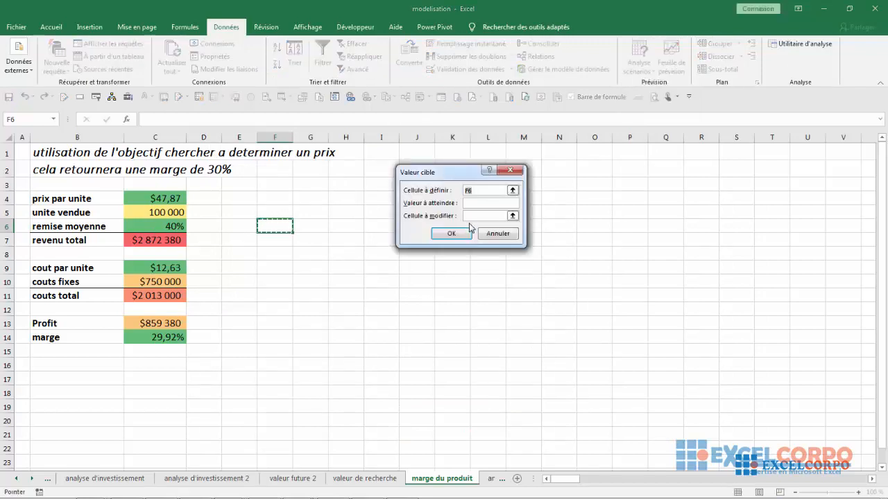
key(BackSpace)
click(159, 338)
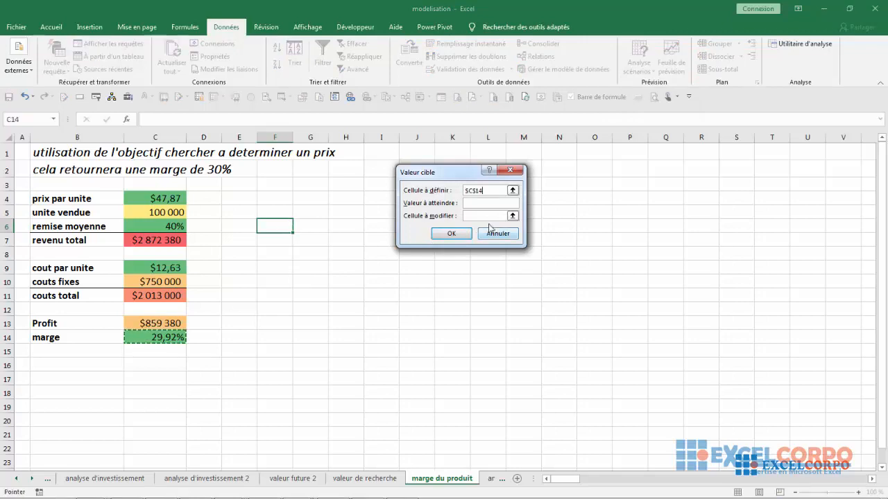
click(471, 208)
click(505, 235)
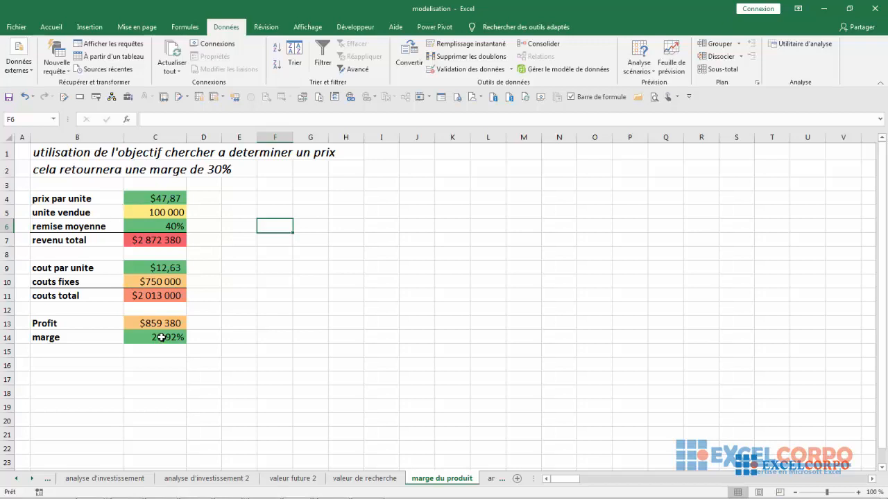
Undo the unit price solution, rerun Goal Seek on C14 for a 30% margin by changing the average discount in C6, and dismiss the Windows prompt
click(24, 98)
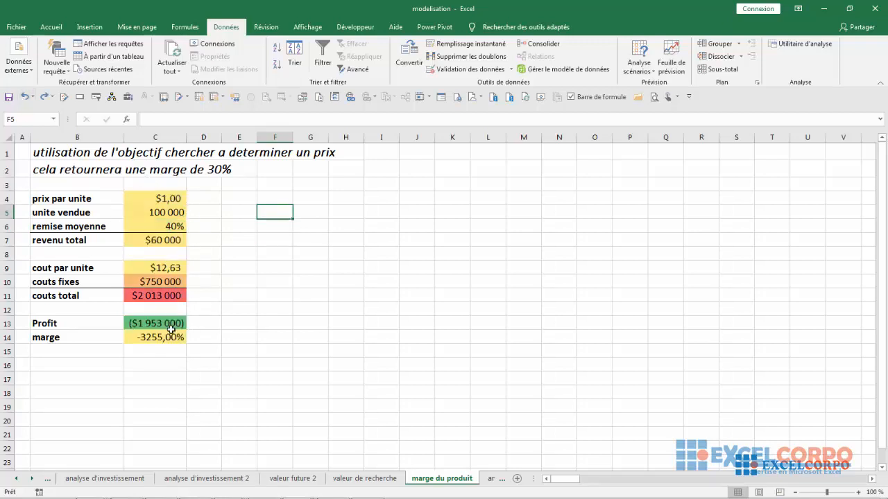
click(638, 66)
click(654, 94)
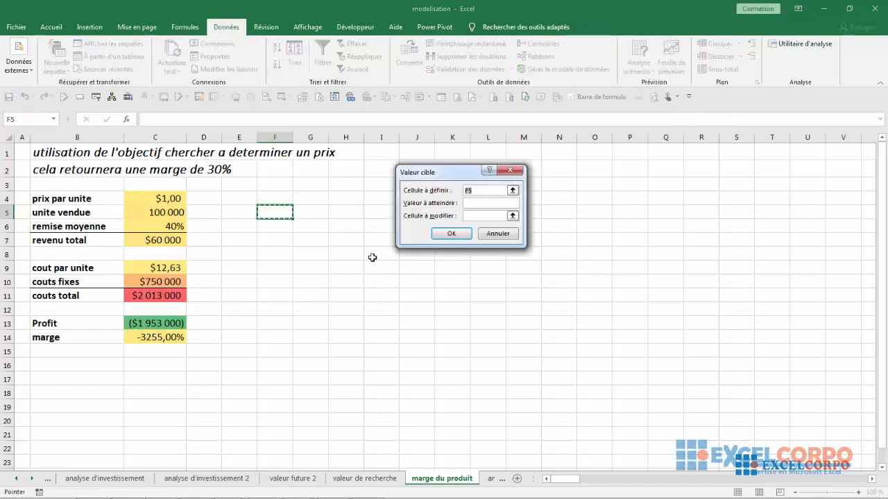
click(487, 191)
key(BackSpace)
key(BackSpace)
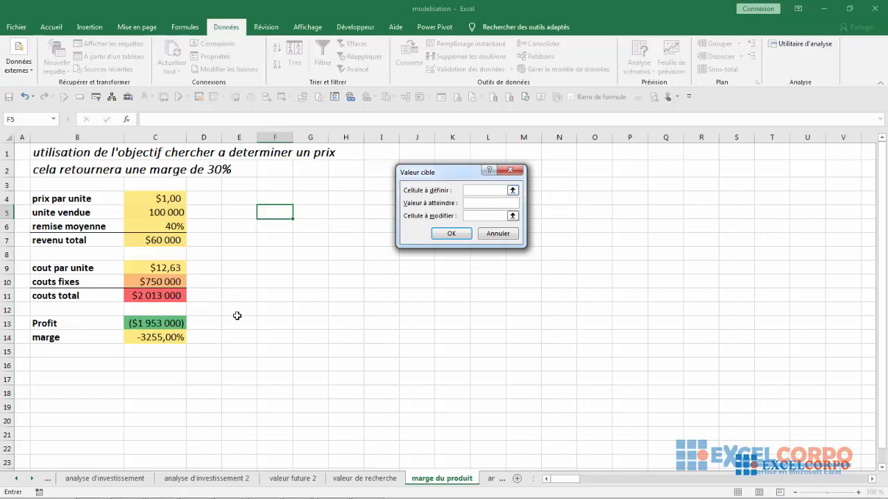
click(156, 337)
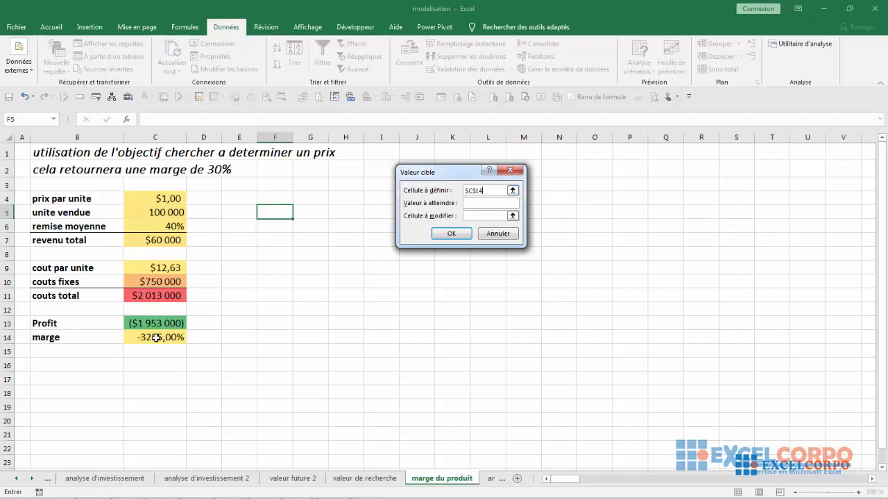
click(470, 203)
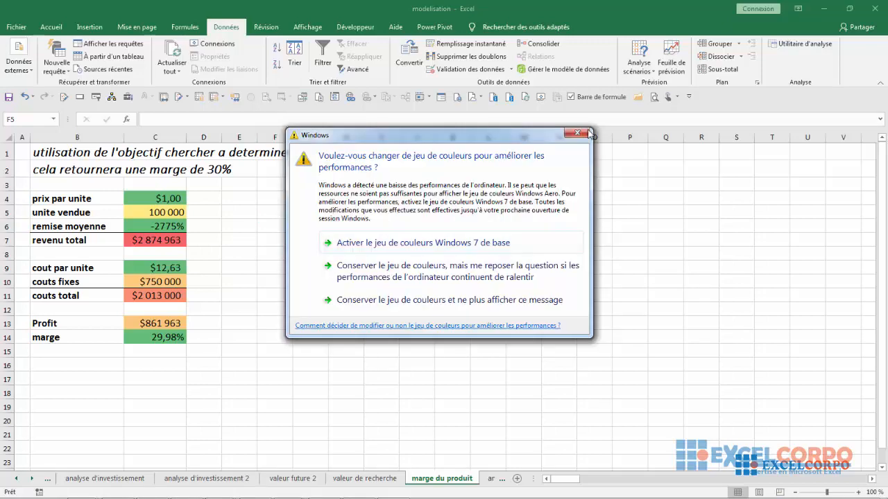
click(578, 133)
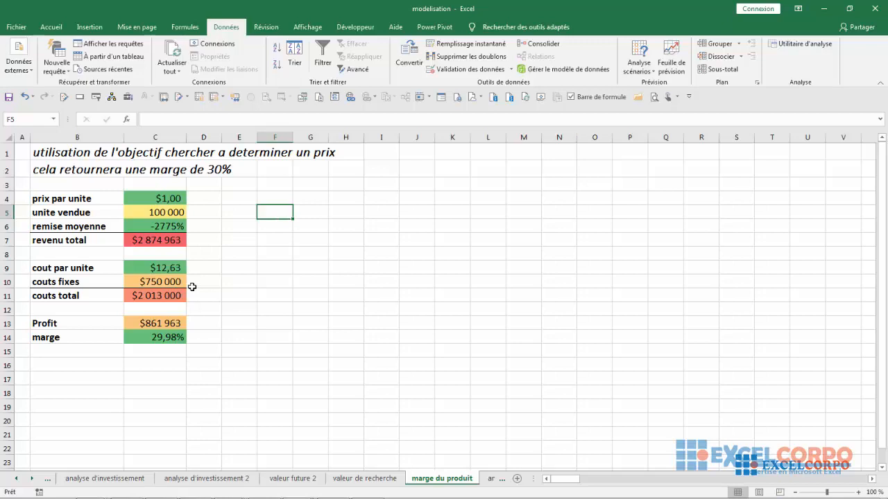
Undo the average discount solution on the marge du produit sheet, redoing the changes undone too far
click(25, 96)
click(25, 96)
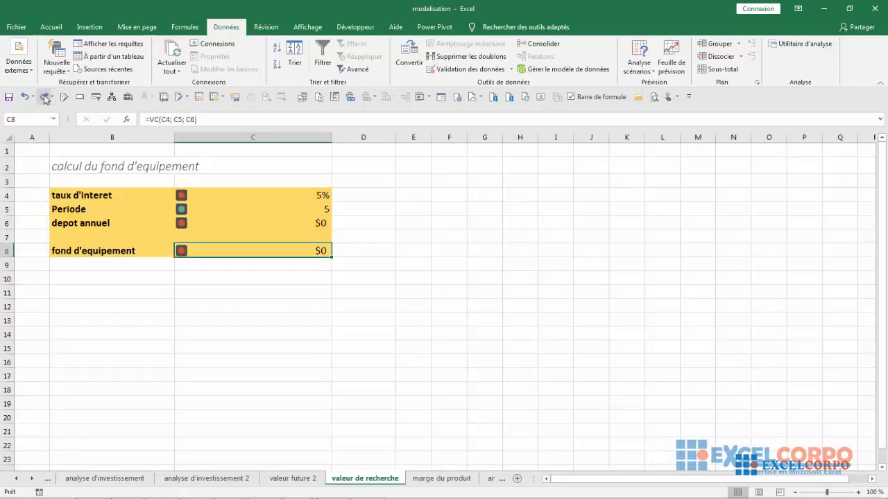
click(45, 97)
click(45, 97)
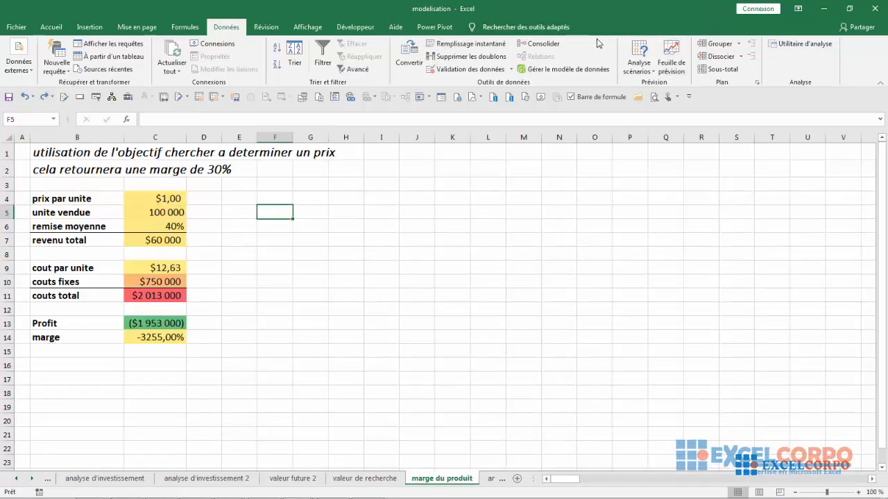
Run Goal Seek to bring the profit in C13 to 0 by changing units sold in C5, dismiss the Windows prompt and accept the solution
click(640, 66)
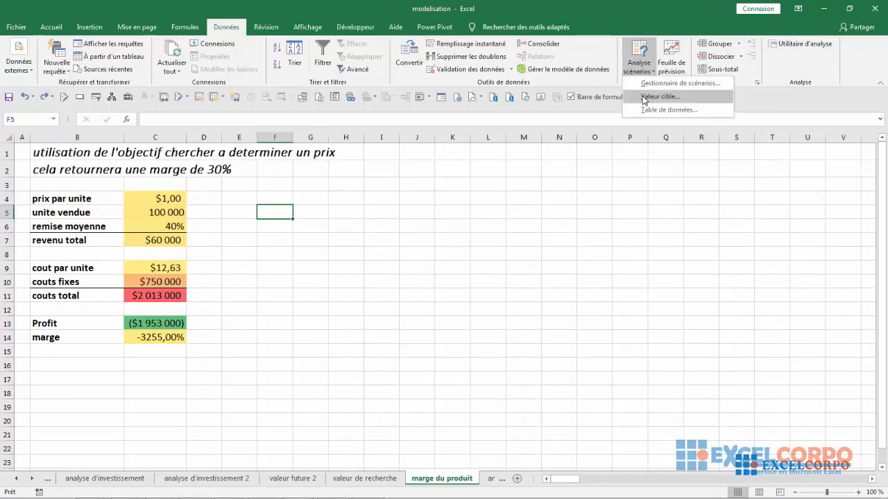
click(643, 97)
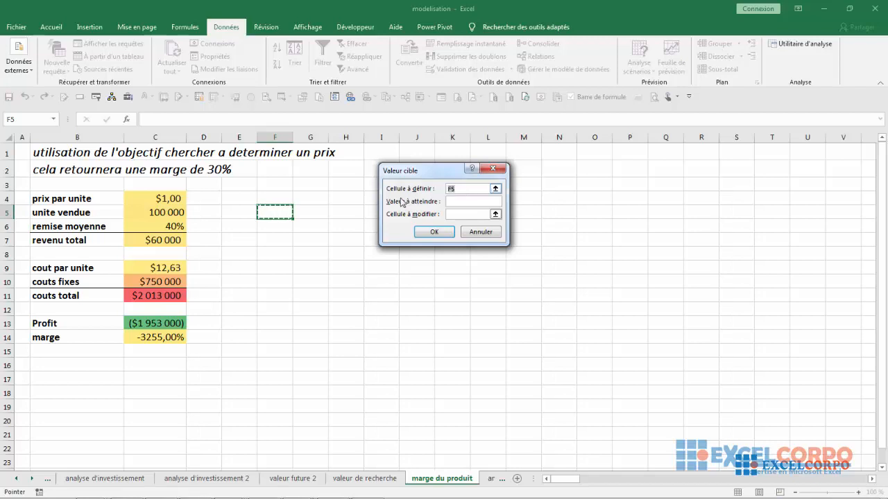
key(BackSpace)
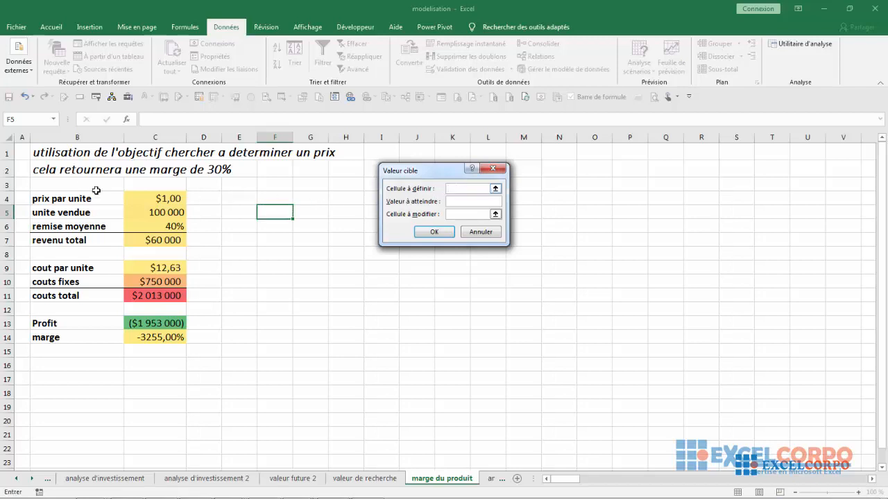
click(153, 324)
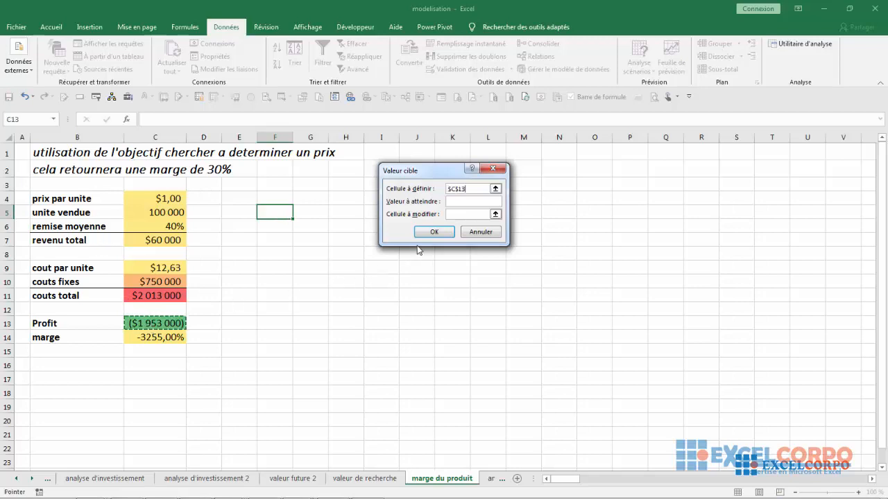
click(454, 203)
click(456, 216)
click(140, 212)
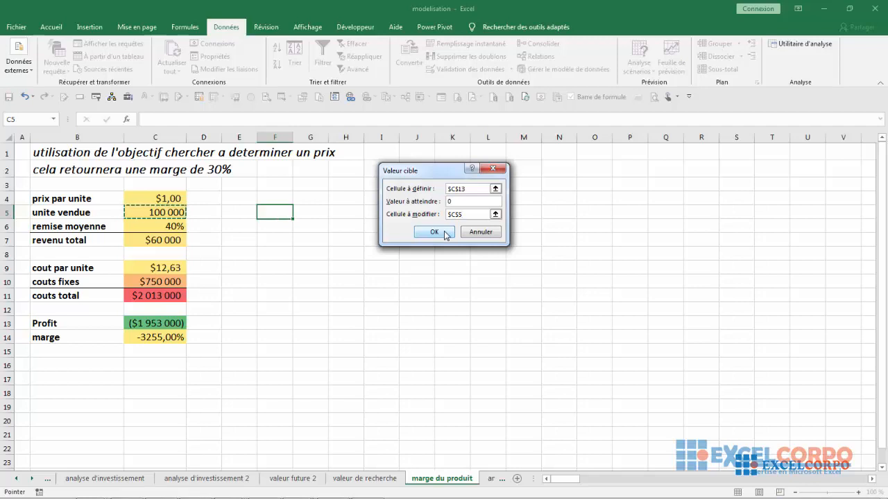
click(446, 234)
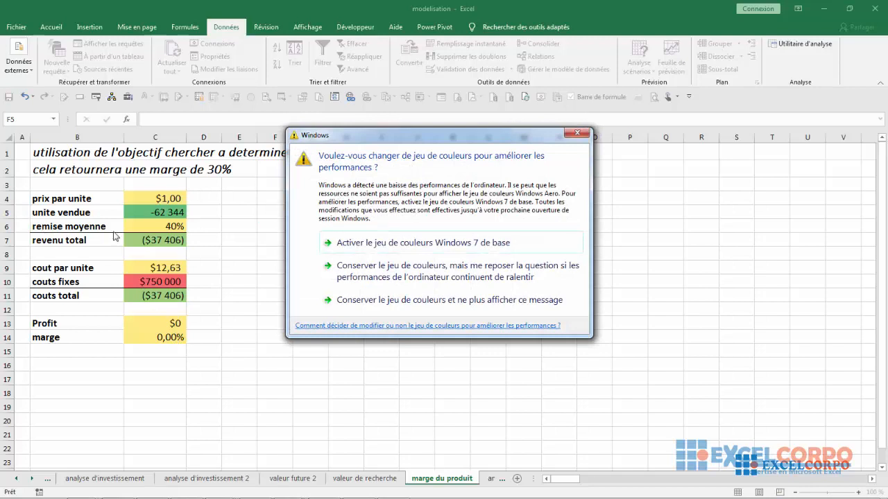
click(586, 133)
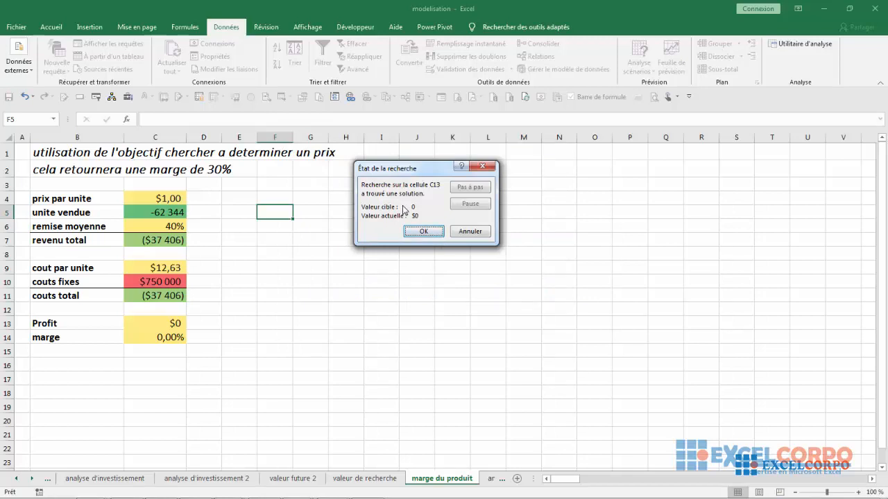
click(421, 230)
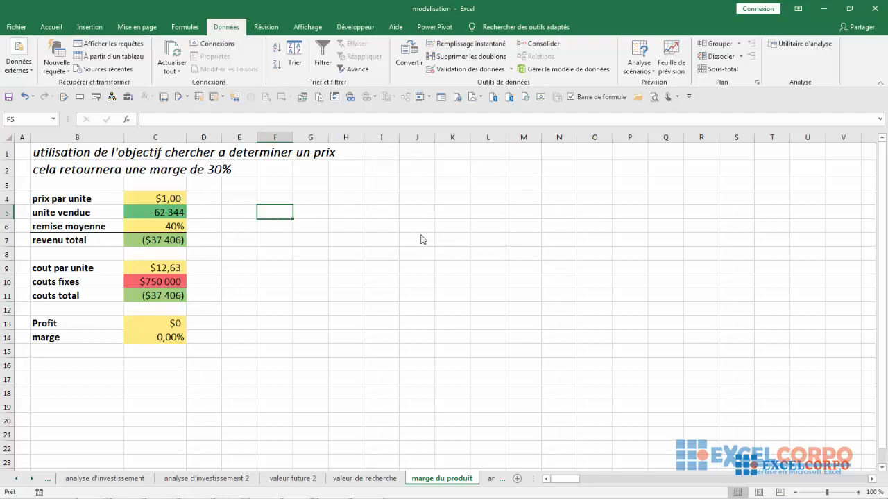
Go past the analyse de rentabilite sheet to the equation sheet and inspect the formula in B2 and x in A2, dismissing the Windows prompts
click(491, 478)
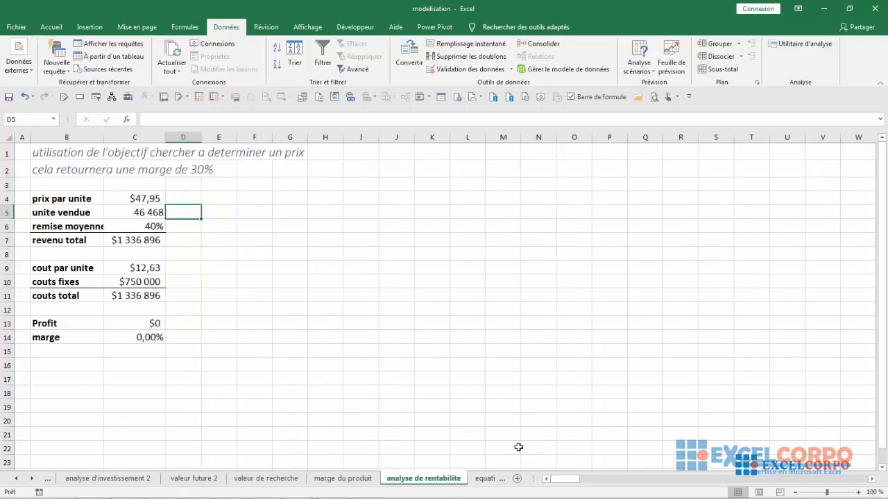
click(488, 478)
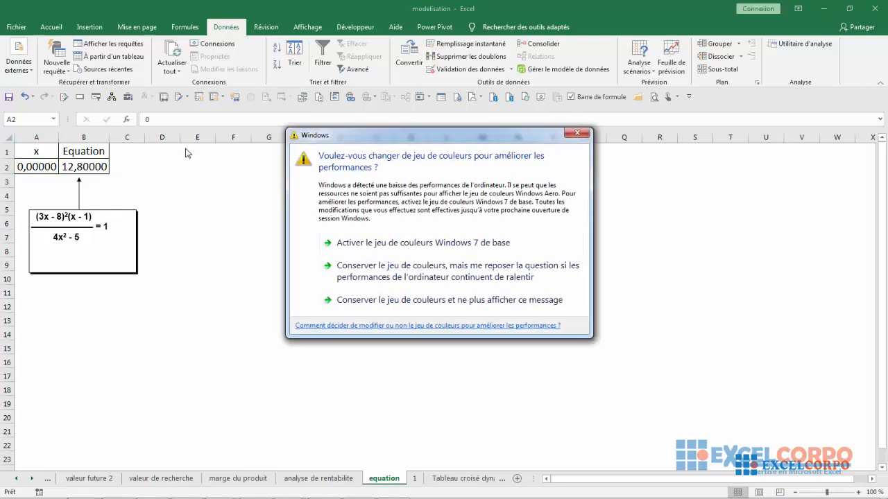
click(570, 135)
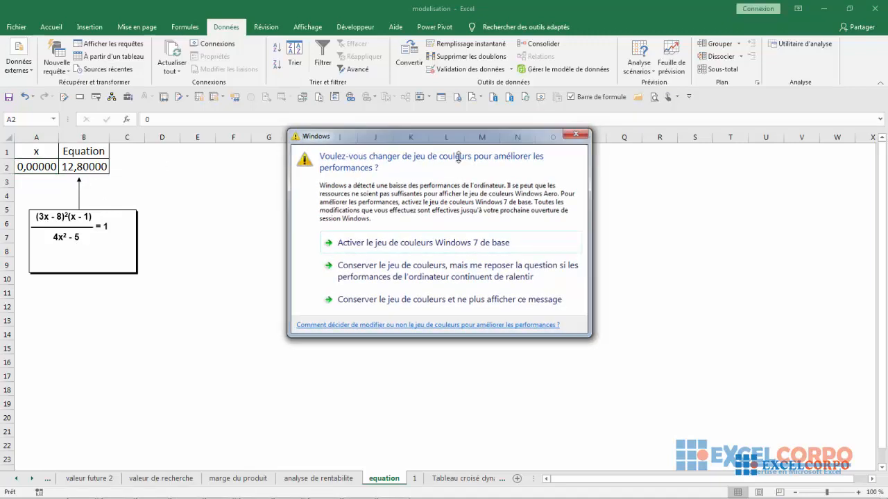
click(92, 167)
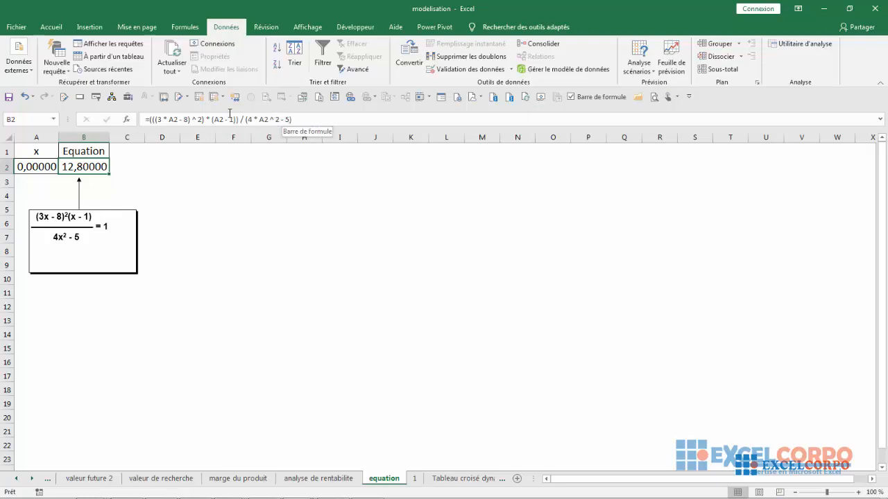
click(45, 169)
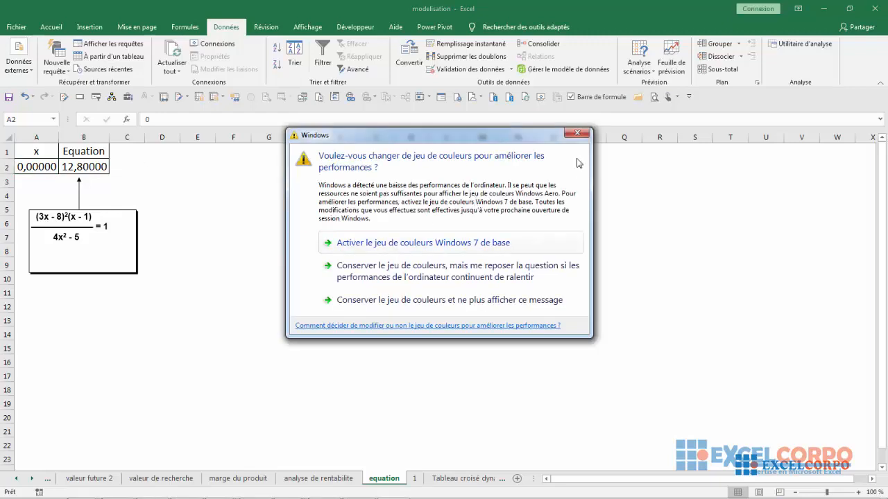
click(587, 132)
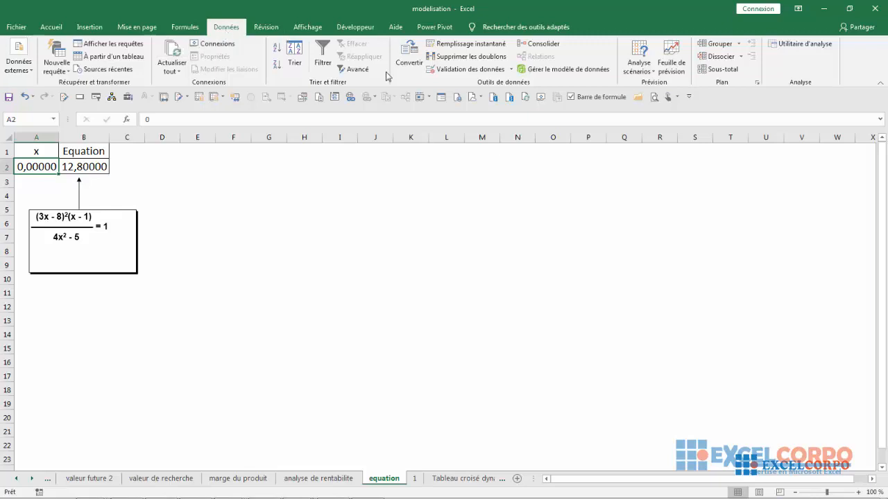
Solve the equation with Goal Seek by setting B2 to 1 while changing x in A2, and accept the solution
click(639, 69)
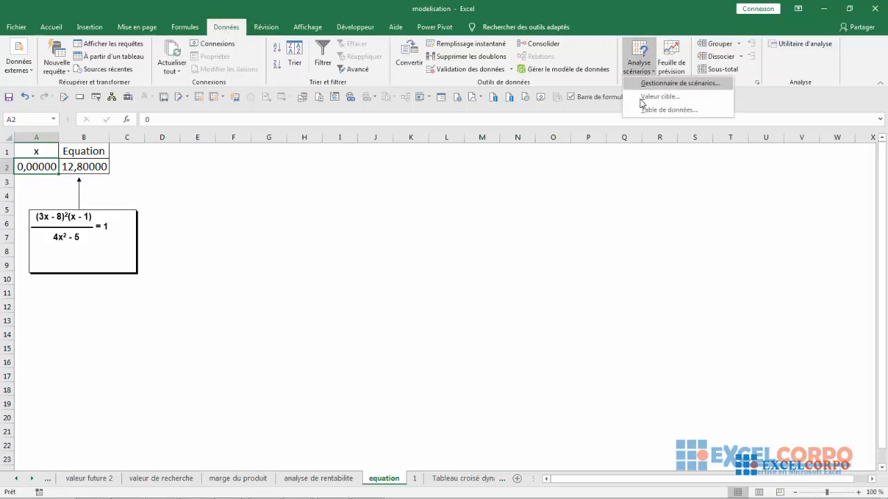
click(643, 98)
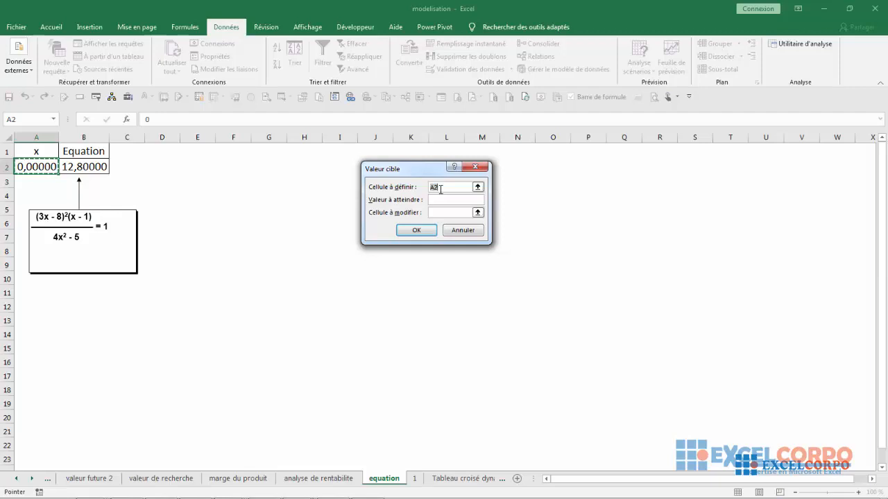
click(74, 167)
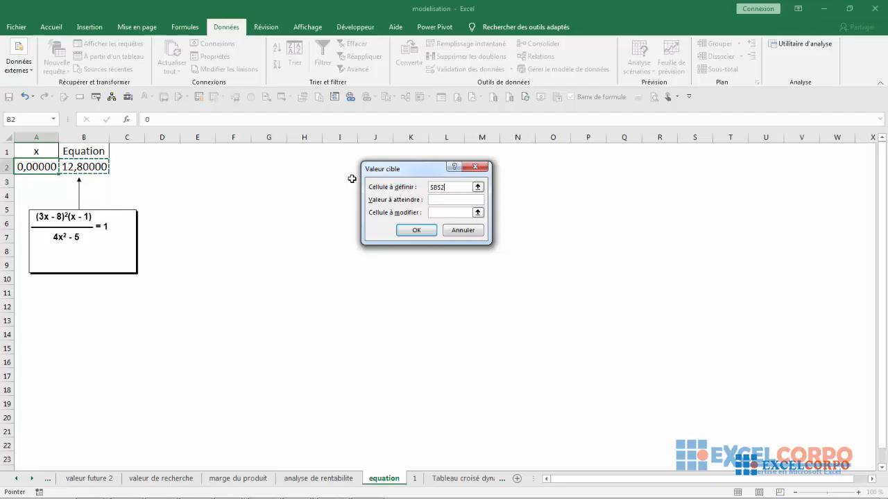
click(442, 200)
click(439, 213)
click(40, 166)
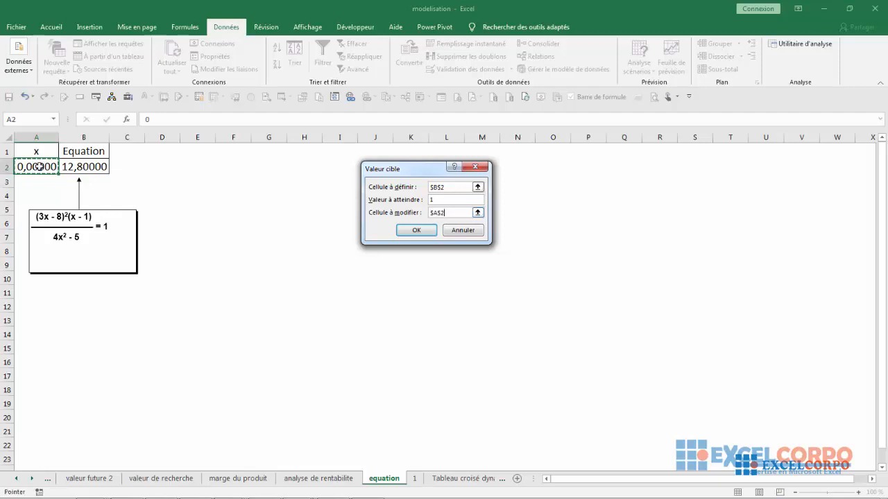
click(422, 236)
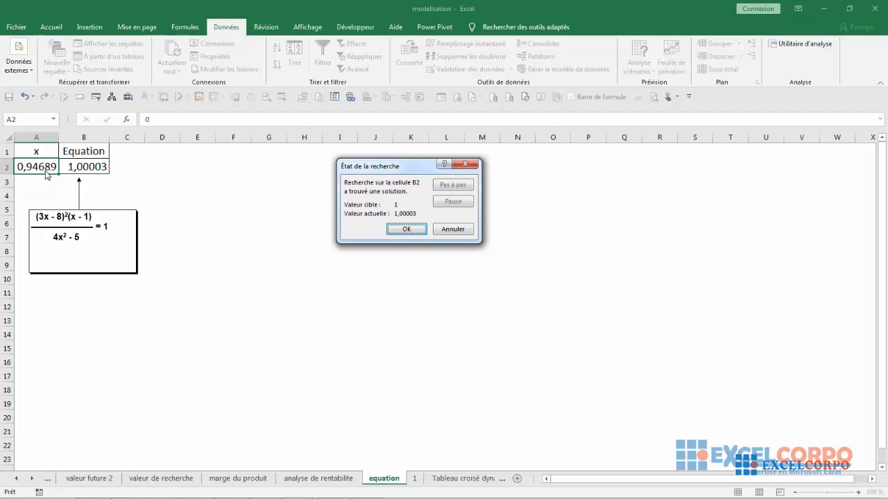
click(402, 230)
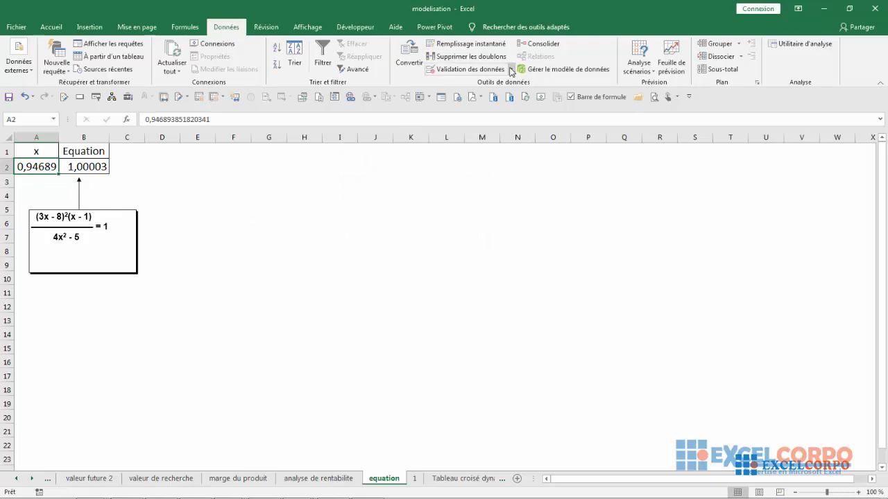
click(641, 63)
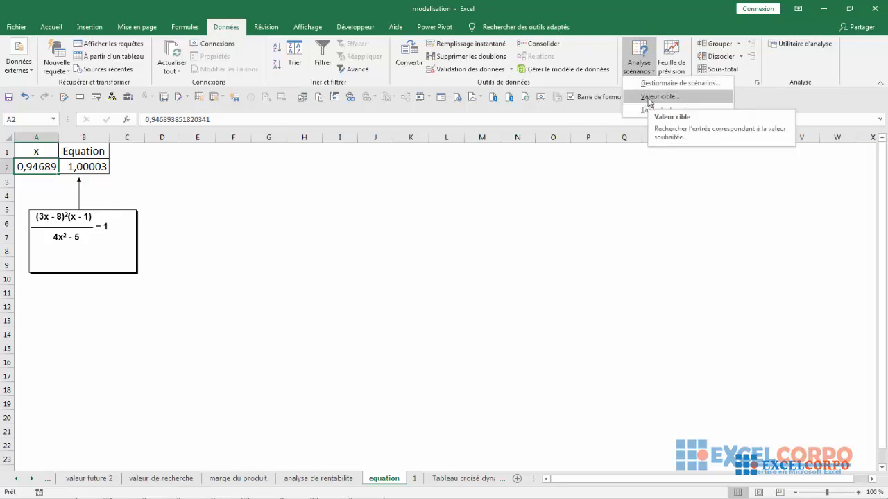
click(377, 255)
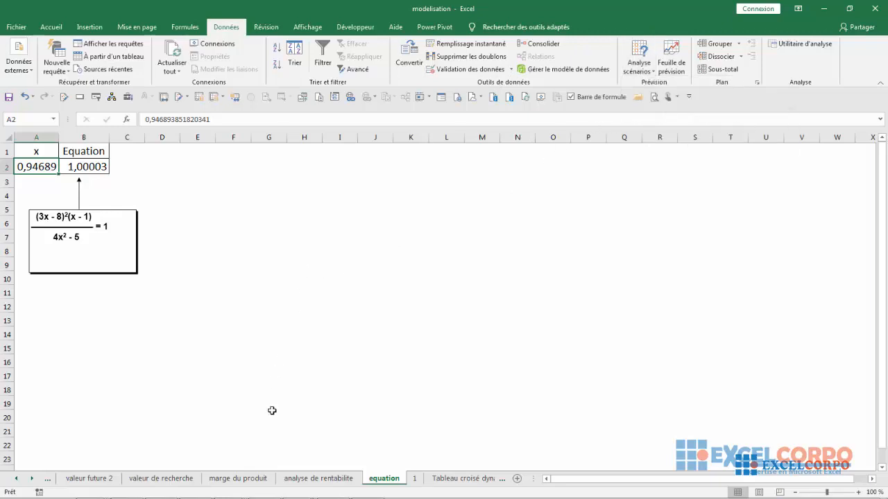